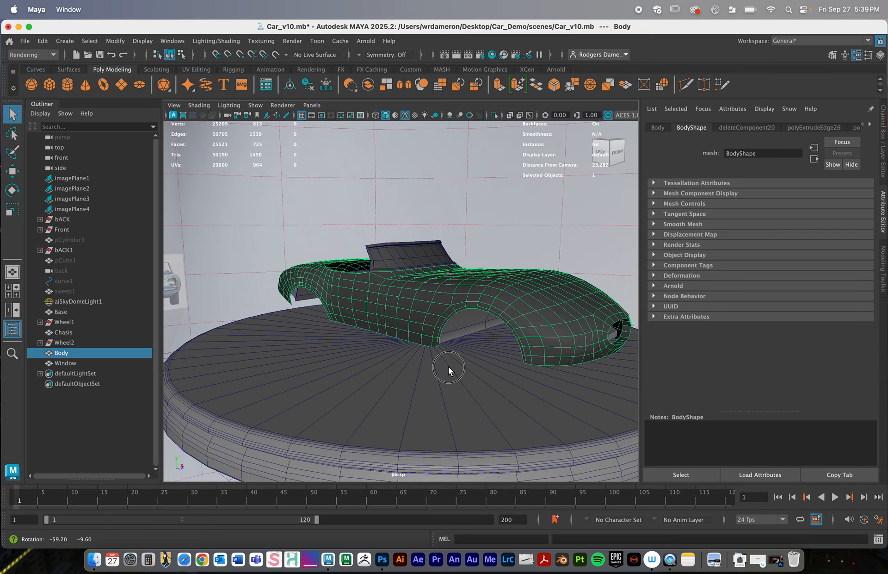
Step: Isolate the selected car body in the viewport, hiding the rest of the scene
{"action": "left_click_drag", "start_coordinate": [448, 366], "coordinate": [350, 354], "text": "alt"}
{"action": "scroll", "coordinate": [416, 353], "scroll_direction": "down", "scroll_amount": 5}
{"action": "left_click", "coordinate": [255, 105]}
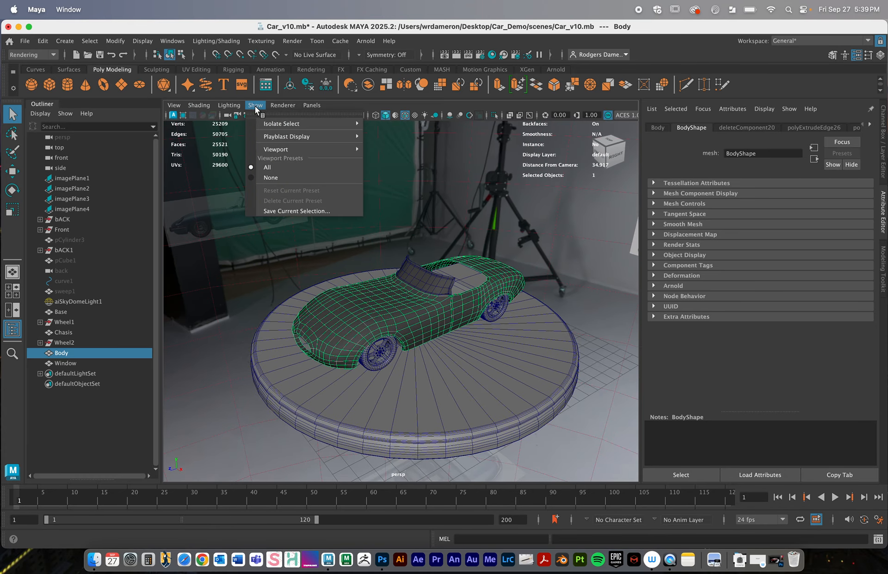
{"action": "mouse_move", "coordinate": [287, 123]}
{"action": "left_click", "coordinate": [394, 132]}
Step: Delete the strip of inner lip faces around the body's front wheel arch and return to object mode
{"action": "left_click_drag", "start_coordinate": [409, 242], "coordinate": [447, 293], "text": "alt"}
{"action": "scroll", "coordinate": [468, 309], "scroll_direction": "up", "scroll_amount": 5}
{"action": "middle_click_drag", "start_coordinate": [468, 309], "coordinate": [430, 281], "text": "alt"}
{"action": "right_click_drag", "start_coordinate": [431, 286], "coordinate": [431, 281]}
{"action": "left_click", "coordinate": [432, 288]}
{"action": "double_click", "coordinate": [431, 278]}
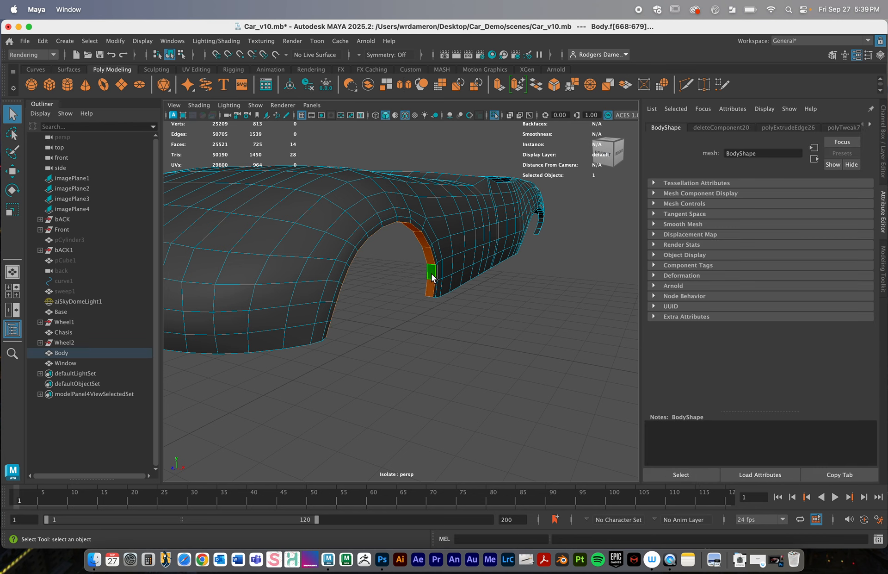
{"action": "left_click_drag", "start_coordinate": [431, 277], "coordinate": [469, 272], "text": "alt"}
{"action": "key", "text": "Delete"}
{"action": "mouse_move", "coordinate": [476, 221]}
{"action": "right_mouse_down"}
{"action": "mouse_move", "coordinate": [478, 209]}
{"action": "mouse_move", "coordinate": [477, 225]}
{"action": "right_mouse_up"}
{"action": "middle_click_drag", "start_coordinate": [477, 211], "coordinate": [431, 271], "text": "alt"}
{"action": "left_click_drag", "start_coordinate": [431, 271], "coordinate": [457, 269], "text": "alt"}
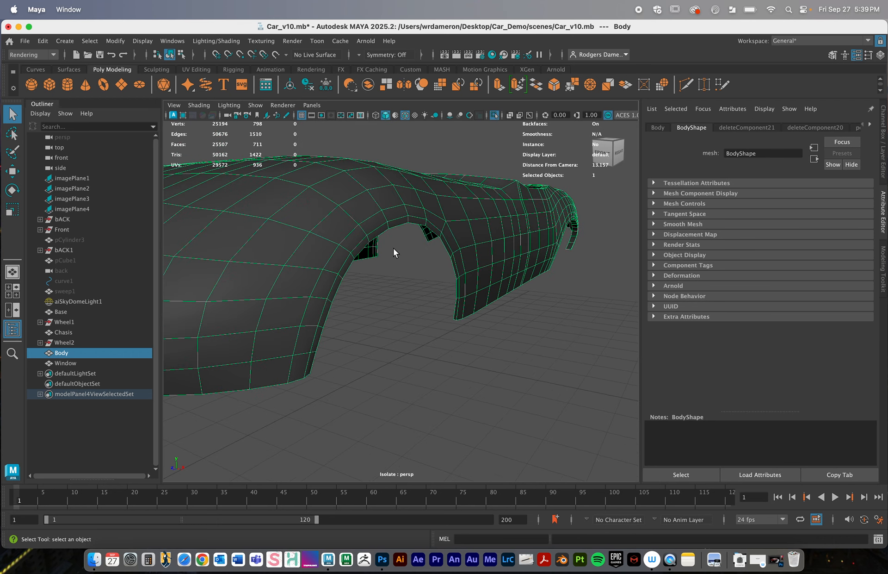
Step: Select the two lowest open border edges on the rear side of the front wheel arch in edge mode
{"action": "mouse_move", "coordinate": [354, 238]}
{"action": "left_mouse_down", "text": "alt"}
{"action": "mouse_move", "coordinate": [401, 248]}
{"action": "mouse_move", "coordinate": [345, 248]}
{"action": "left_mouse_up", "text": "alt"}
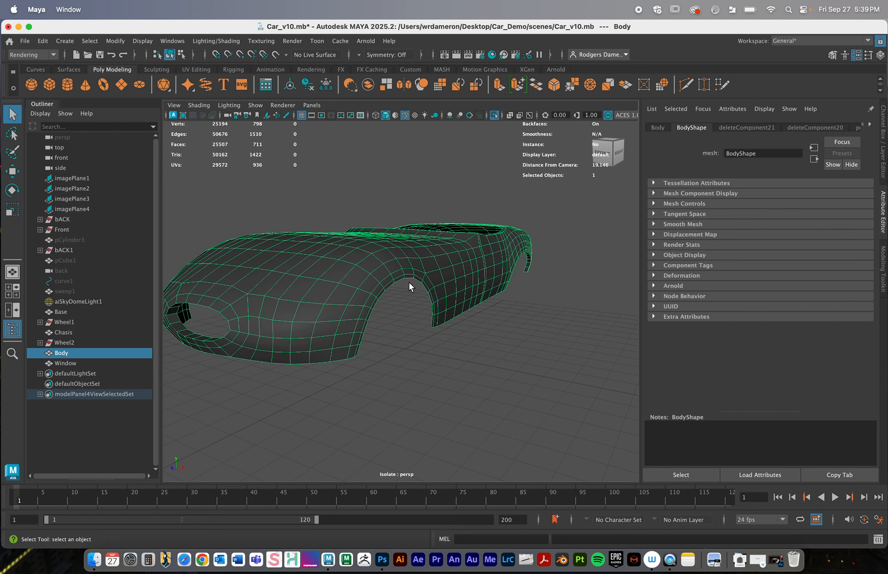
{"action": "left_click_drag", "start_coordinate": [410, 287], "coordinate": [478, 309], "text": "alt"}
{"action": "right_click_drag", "start_coordinate": [512, 315], "coordinate": [514, 206]}
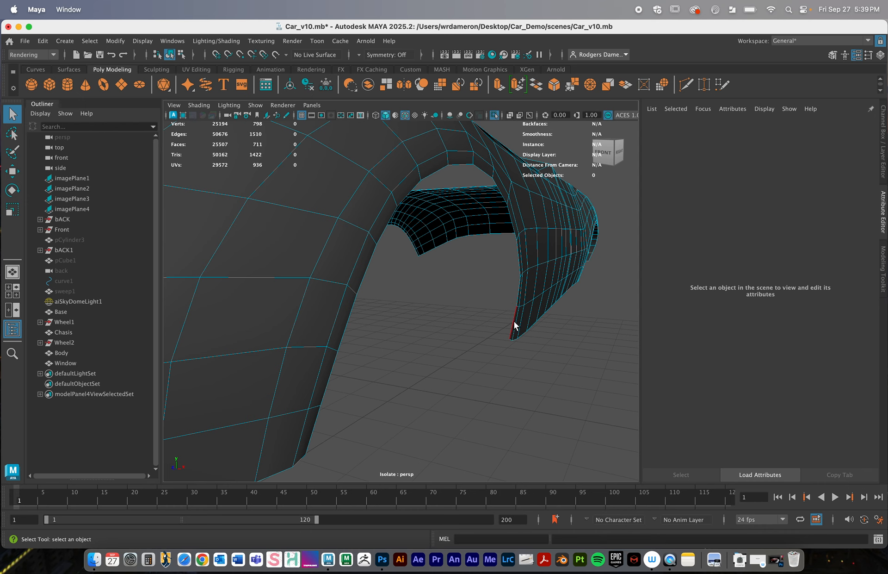
{"action": "left_click_drag", "start_coordinate": [516, 322], "coordinate": [512, 323], "text": "alt"}
{"action": "right_click_drag", "start_coordinate": [500, 318], "coordinate": [540, 325], "text": "alt"}
{"action": "middle_click_drag", "start_coordinate": [540, 325], "coordinate": [483, 306], "text": "alt"}
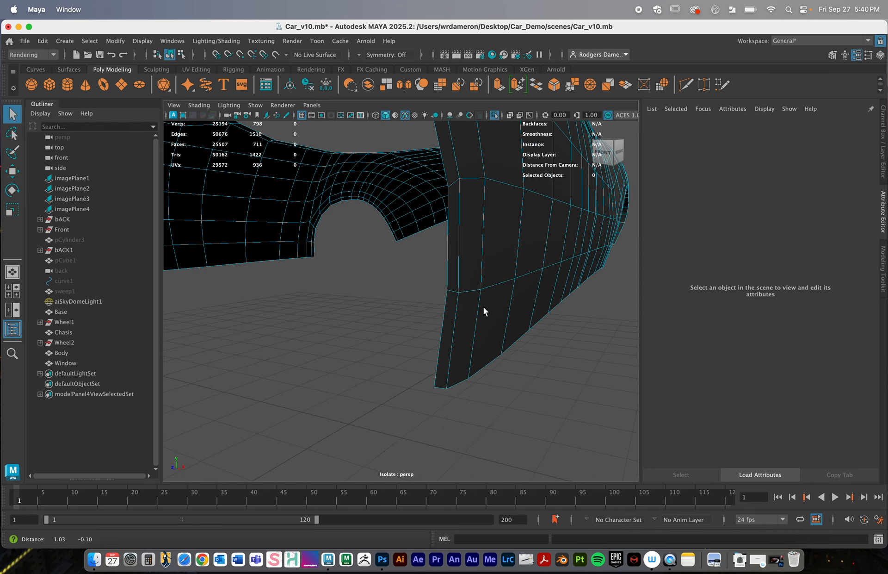
{"action": "right_click_drag", "start_coordinate": [483, 307], "coordinate": [465, 307], "text": "alt"}
{"action": "left_click", "coordinate": [438, 314], "text": "shift"}
{"action": "left_click", "coordinate": [440, 276], "text": "shift"}
Step: Extend the edge selection up the rear side of the front wheel arch and over its top
{"action": "middle_click_drag", "start_coordinate": [429, 279], "coordinate": [426, 318], "text": "alt"}
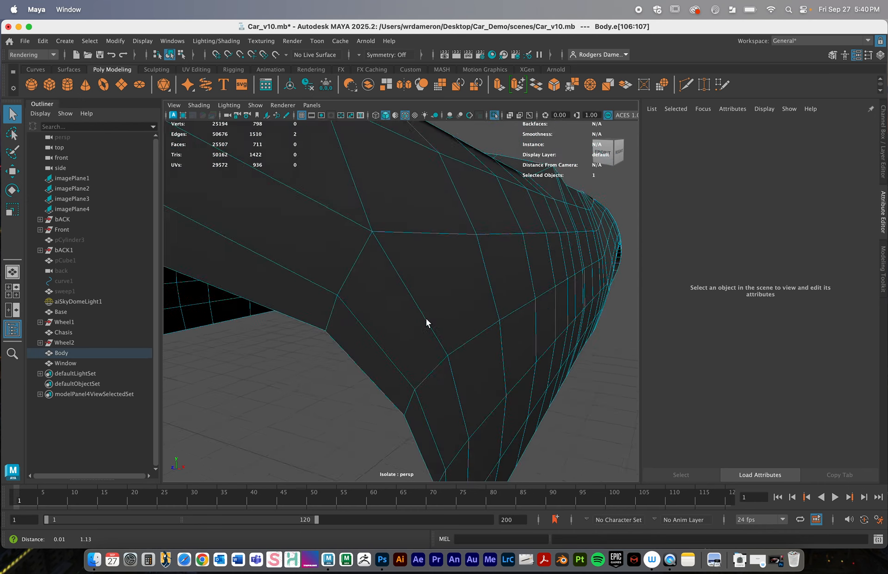
{"action": "right_click_drag", "start_coordinate": [426, 318], "coordinate": [395, 295], "text": "alt"}
{"action": "left_click", "coordinate": [406, 358], "text": "shift"}
{"action": "left_click", "coordinate": [396, 329], "text": "shift"}
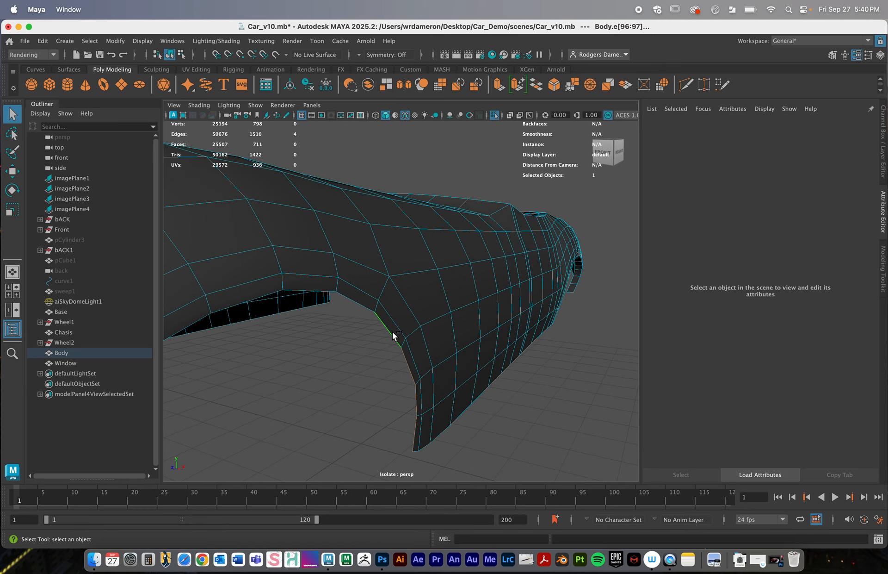
{"action": "left_click_drag", "start_coordinate": [393, 331], "coordinate": [442, 249], "text": "alt"}
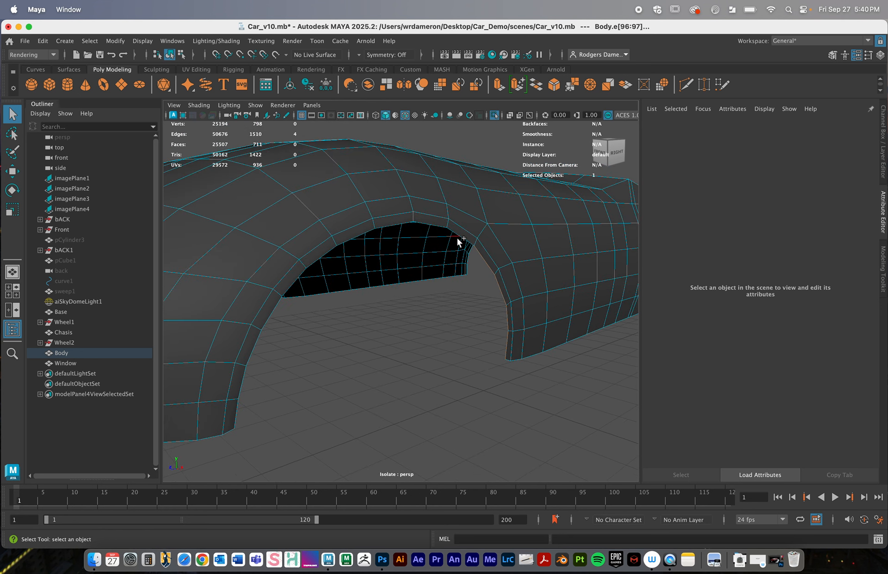
{"action": "left_click", "coordinate": [435, 224], "text": "shift"}
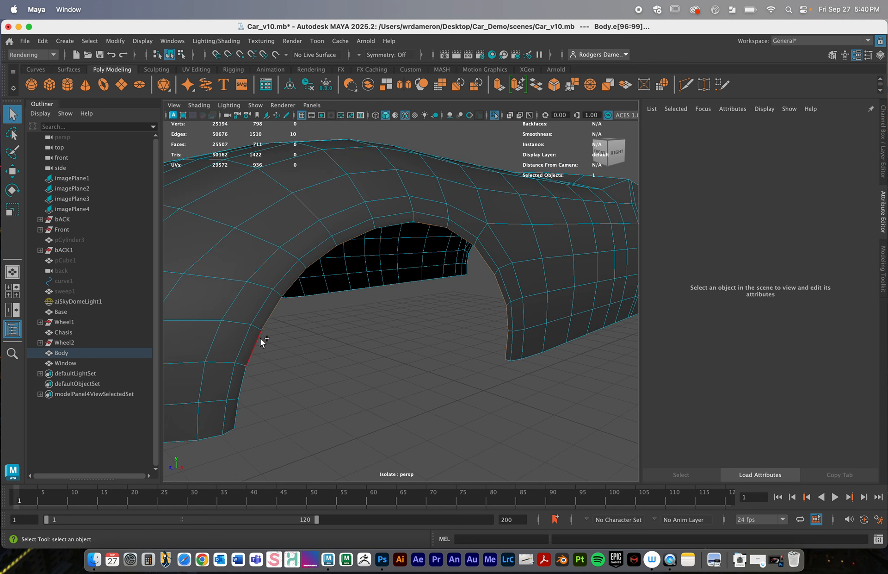
Step: Add the missing border edge at the top of the arch to the selection in wireframe display, and restore shaded display
{"action": "key", "text": "4"}
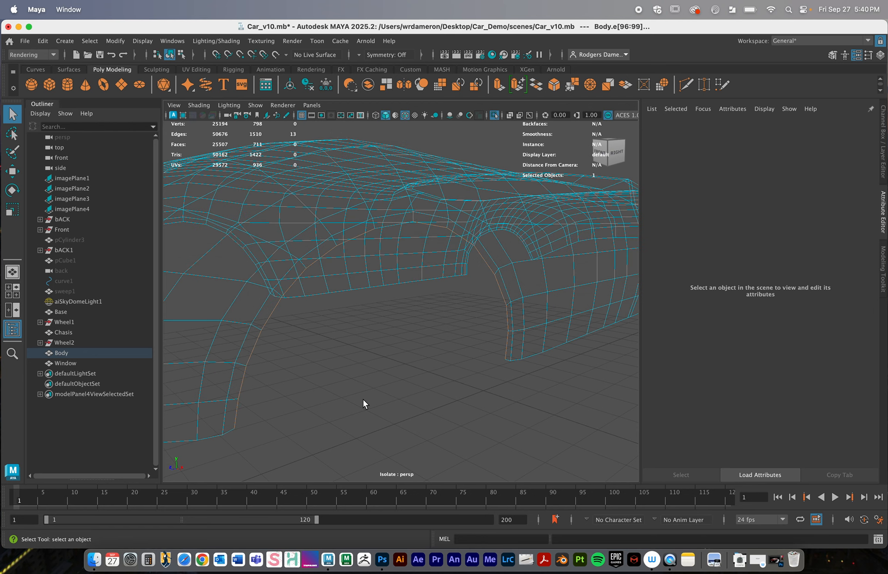
{"action": "left_click_drag", "start_coordinate": [401, 367], "coordinate": [350, 351], "text": "alt"}
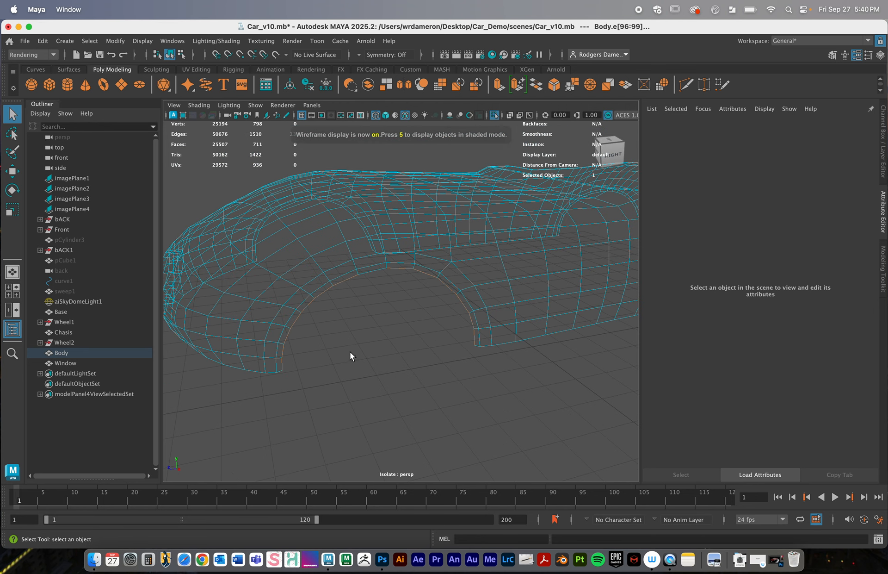
{"action": "left_click", "coordinate": [373, 271], "text": "shift"}
{"action": "key", "text": "5"}
{"action": "mouse_move", "coordinate": [365, 320]}
{"action": "left_mouse_down", "text": "alt"}
{"action": "mouse_move", "coordinate": [462, 316]}
{"action": "mouse_move", "coordinate": [415, 304]}
{"action": "mouse_move", "coordinate": [455, 305]}
{"action": "left_mouse_up", "text": "alt"}
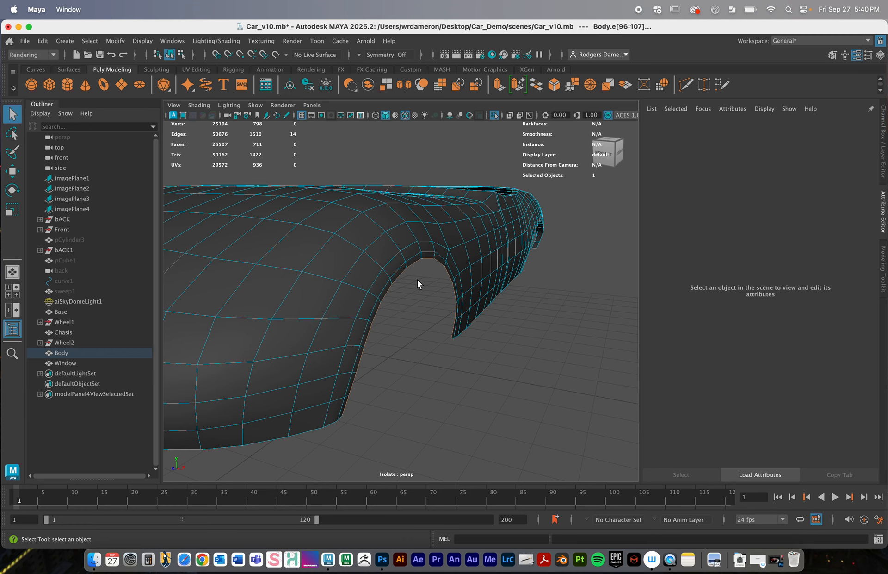
{"action": "left_click_drag", "start_coordinate": [501, 250], "coordinate": [473, 254], "text": "alt"}
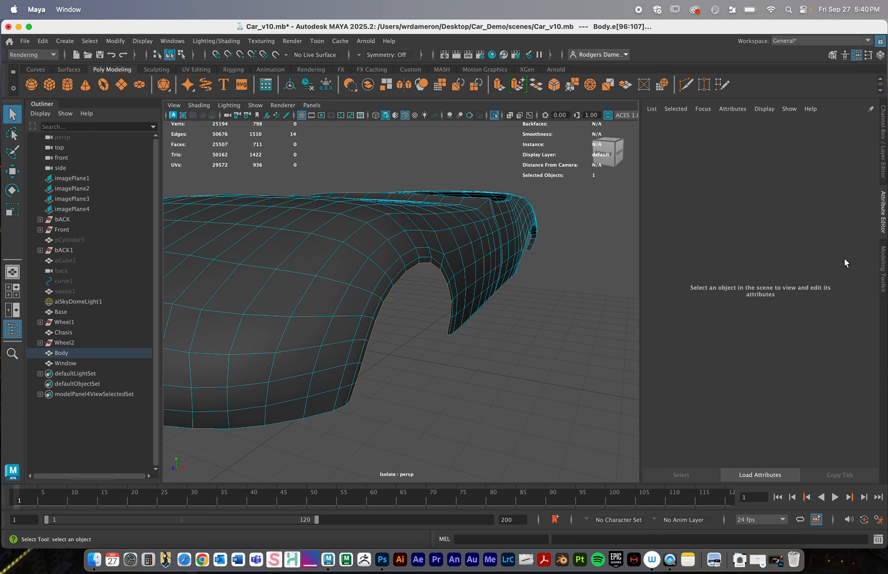
Step: Extrude the selected wheel arch border edges inward toward the car's centre to form a lip, and return to object mode
{"action": "left_click", "coordinate": [881, 267]}
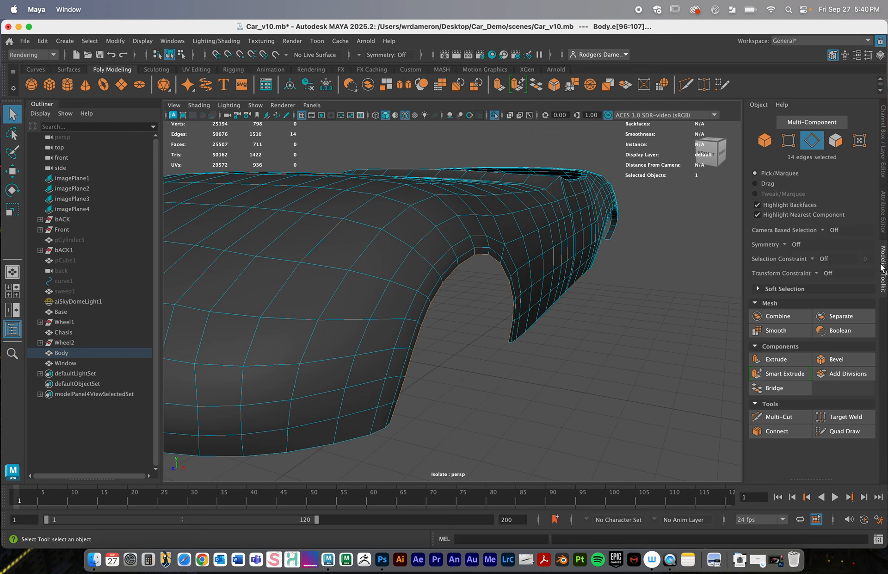
{"action": "left_click", "coordinate": [773, 359]}
{"action": "left_click_drag", "start_coordinate": [581, 322], "coordinate": [593, 326], "text": "alt"}
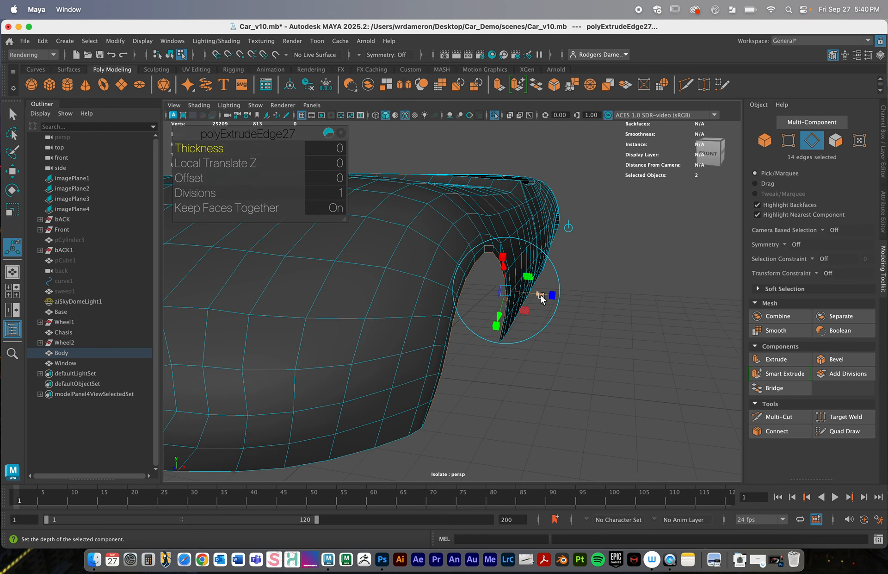
{"action": "left_click", "coordinate": [570, 228]}
{"action": "left_click_drag", "start_coordinate": [535, 298], "coordinate": [539, 309], "text": "alt"}
{"action": "left_click_drag", "start_coordinate": [540, 273], "coordinate": [585, 319], "text": "alt"}
{"action": "left_click", "coordinate": [569, 233]}
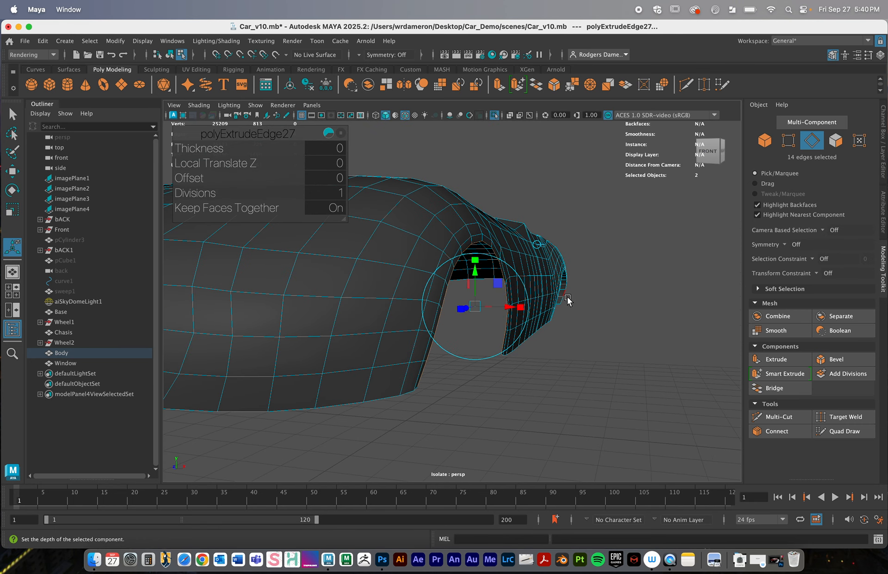
{"action": "left_click_drag", "start_coordinate": [535, 276], "coordinate": [502, 330], "text": "alt"}
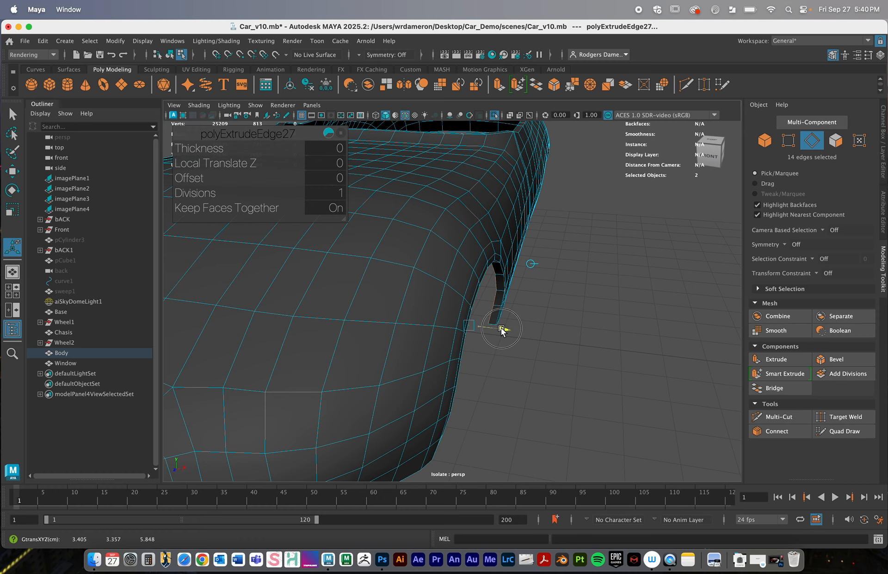
{"action": "left_click_drag", "start_coordinate": [581, 347], "coordinate": [496, 351], "text": "alt"}
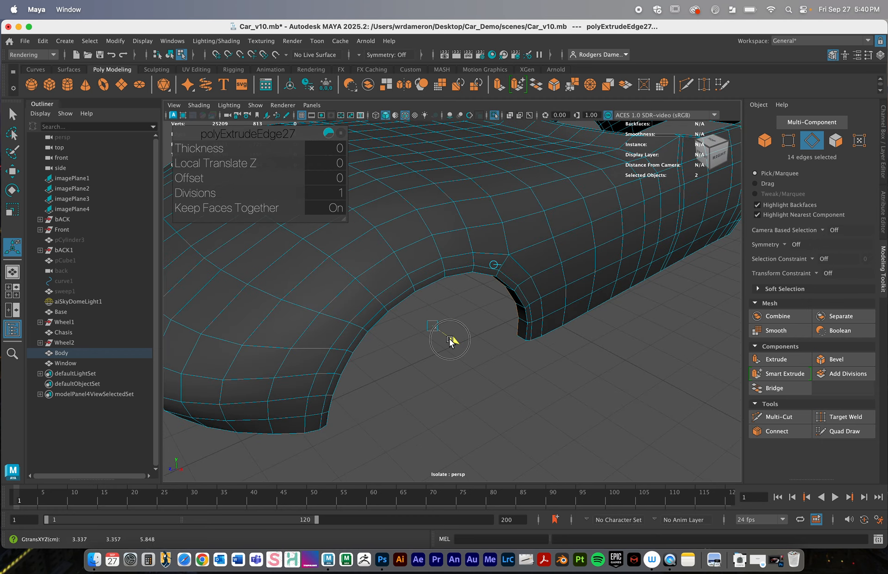
{"action": "key", "text": "q"}
{"action": "right_click_drag", "start_coordinate": [526, 252], "coordinate": [556, 223]}
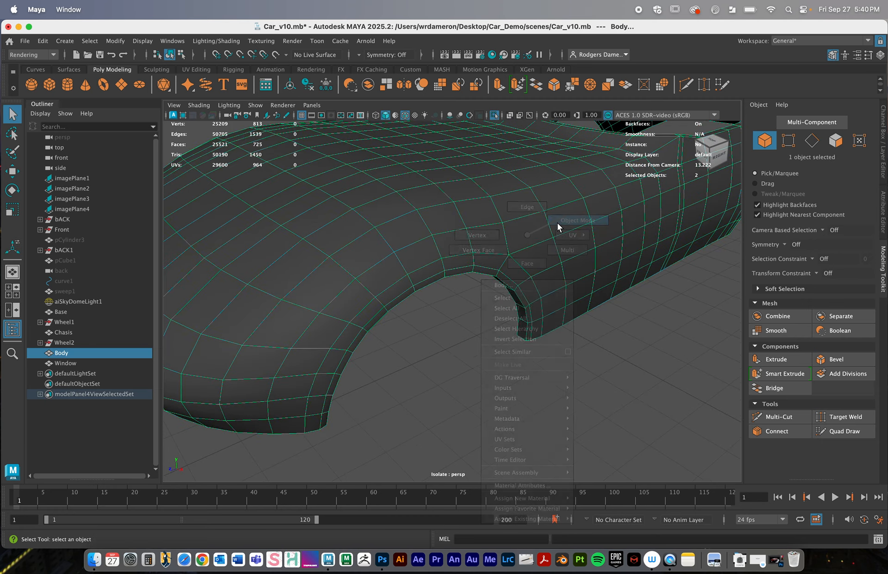
Step: Frame the body and select all of its faces in face mode
{"action": "key", "text": "f"}
{"action": "left_click_drag", "start_coordinate": [369, 262], "coordinate": [421, 269], "text": "alt"}
{"action": "right_click_drag", "start_coordinate": [425, 289], "coordinate": [435, 310], "text": "alt"}
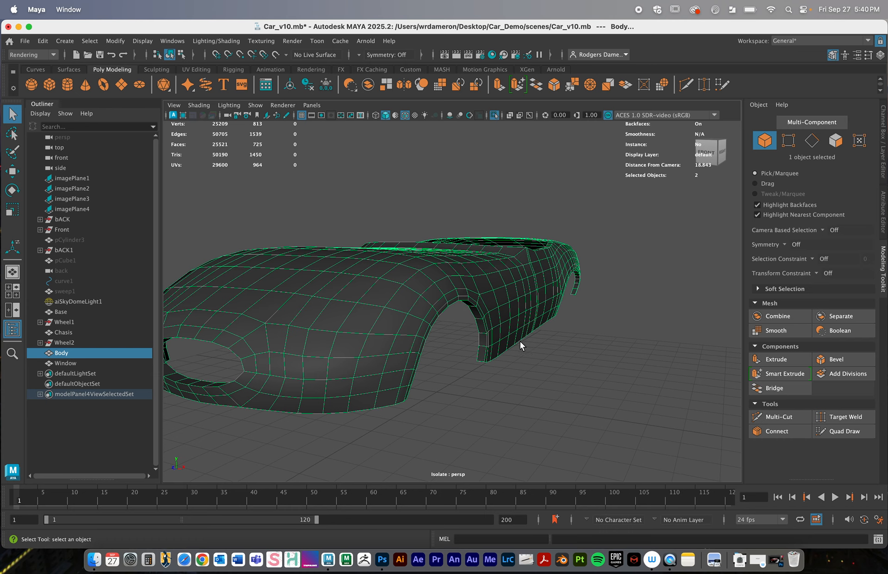
{"action": "left_click_drag", "start_coordinate": [494, 352], "coordinate": [480, 309], "text": "alt"}
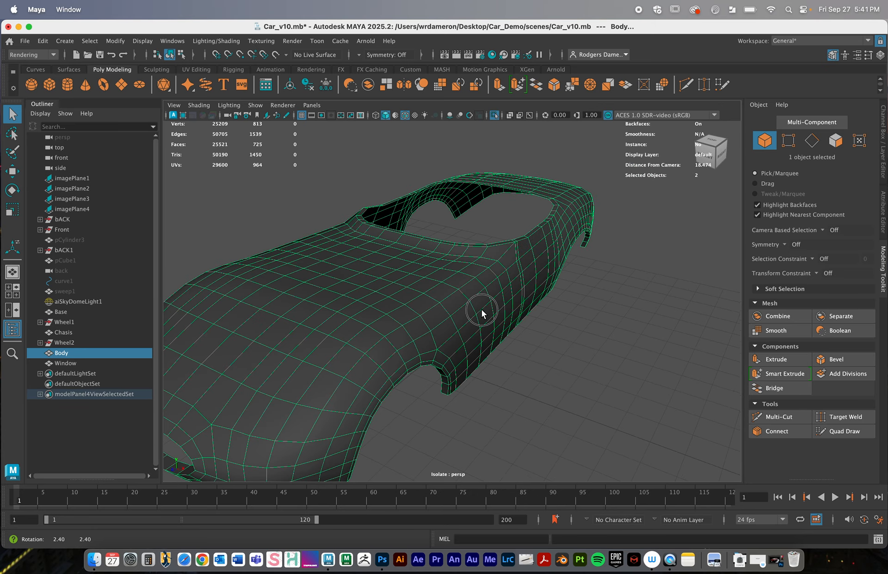
{"action": "right_click_drag", "start_coordinate": [480, 310], "coordinate": [437, 326], "text": "alt"}
{"action": "mouse_move", "coordinate": [436, 326]}
{"action": "left_mouse_down", "text": "alt"}
{"action": "mouse_move", "coordinate": [421, 323]}
{"action": "mouse_move", "coordinate": [432, 321]}
{"action": "left_mouse_up", "text": "alt"}
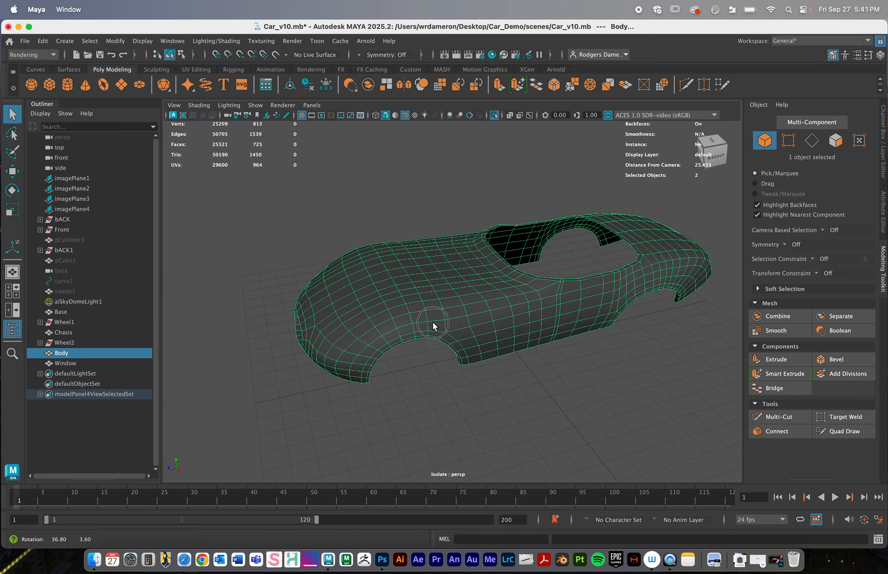
{"action": "right_click_drag", "start_coordinate": [445, 254], "coordinate": [462, 252]}
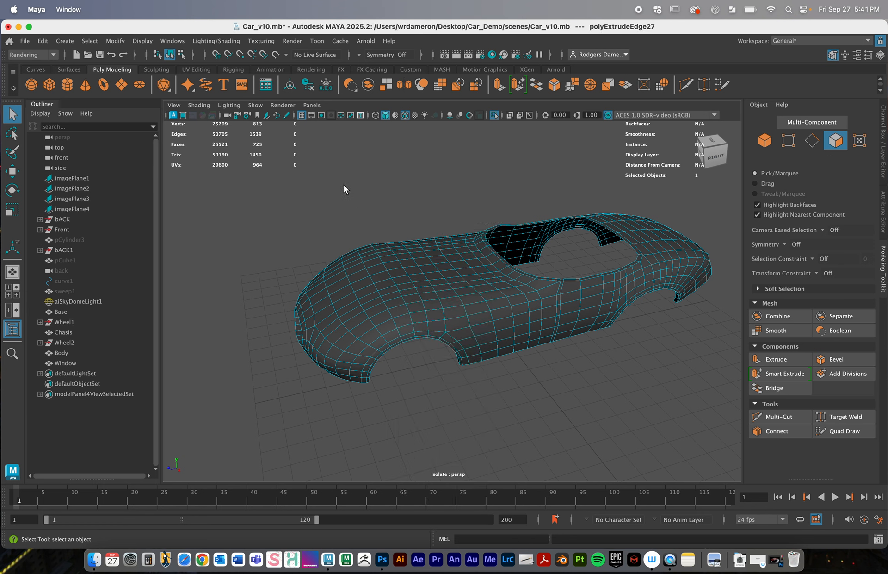
{"action": "left_click_drag", "start_coordinate": [283, 154], "coordinate": [724, 435]}
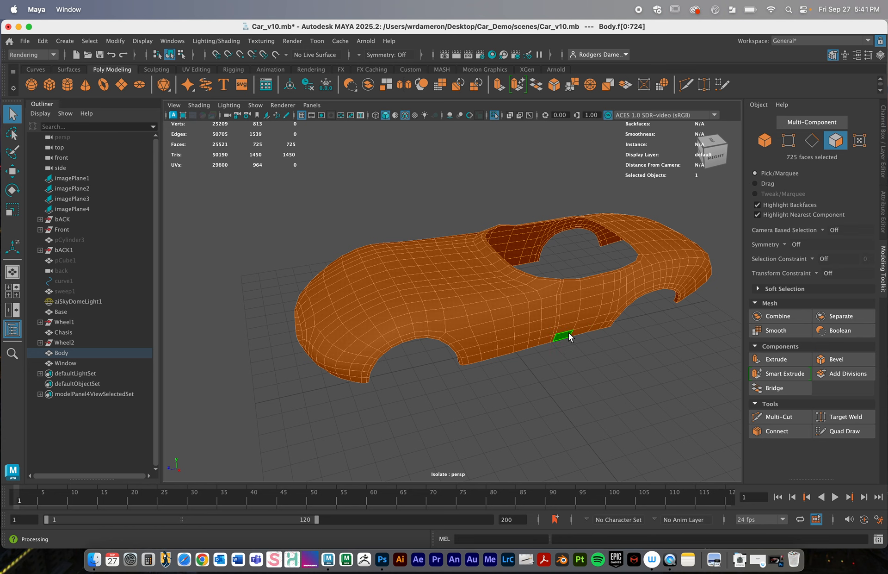
{"action": "left_click_drag", "start_coordinate": [577, 300], "coordinate": [598, 353], "text": "alt"}
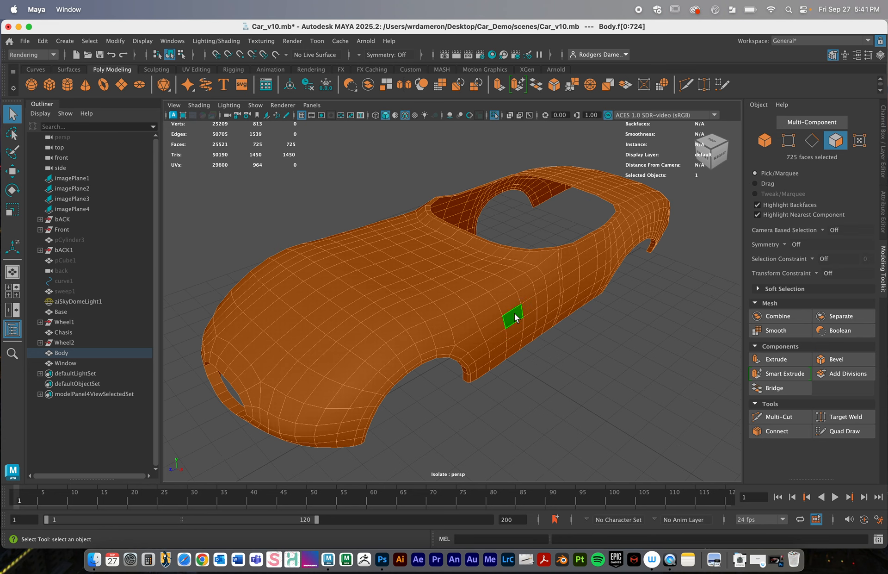
Step: Turn off the isolation of the body to show the whole car on its base
{"action": "left_click", "coordinate": [256, 105]}
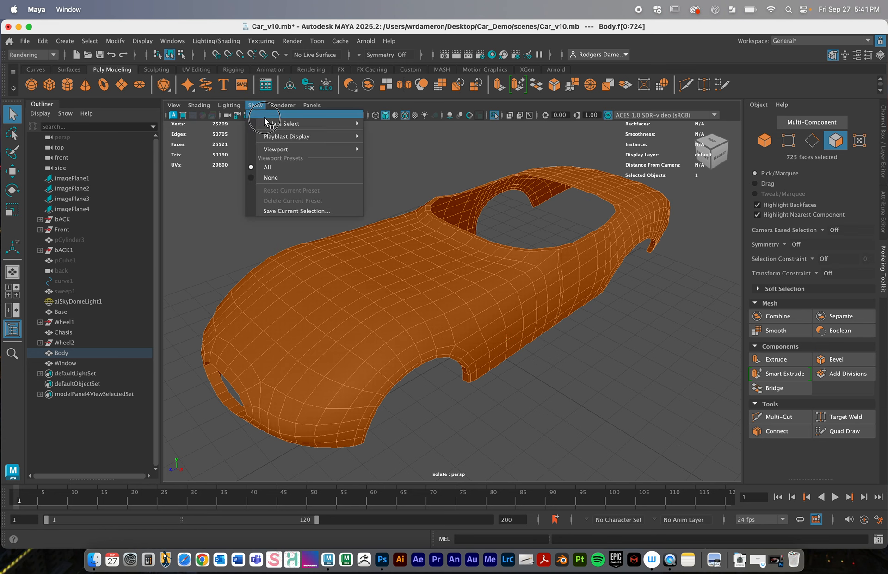
{"action": "mouse_move", "coordinate": [307, 124]}
{"action": "left_click", "coordinate": [398, 124]}
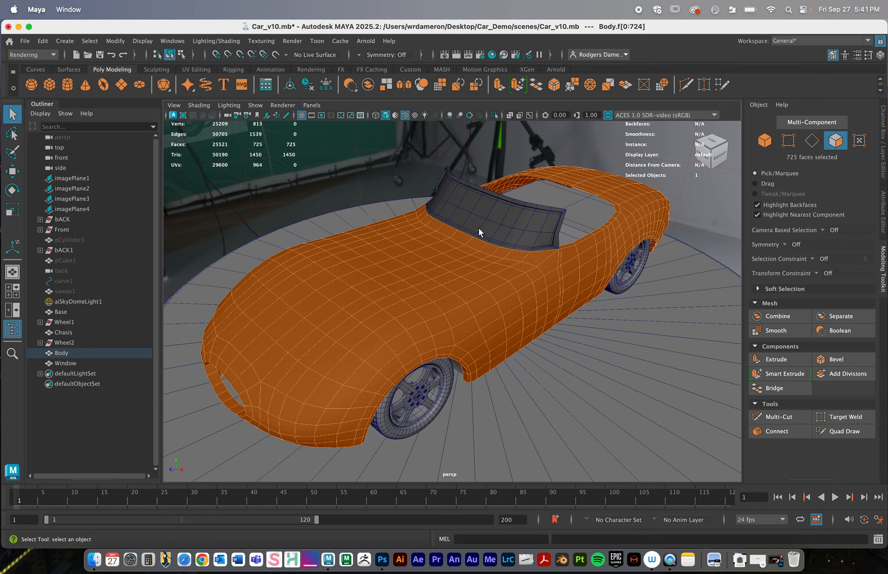
{"action": "right_click_drag", "start_coordinate": [558, 260], "coordinate": [425, 259], "text": "alt"}
{"action": "mouse_move", "coordinate": [425, 260]}
{"action": "left_mouse_down", "text": "alt"}
{"action": "mouse_move", "coordinate": [411, 258]}
{"action": "mouse_move", "coordinate": [428, 253]}
{"action": "mouse_move", "coordinate": [420, 249]}
{"action": "left_mouse_up", "text": "alt"}
{"action": "right_click_drag", "start_coordinate": [420, 248], "coordinate": [487, 300], "text": "alt"}
{"action": "left_click_drag", "start_coordinate": [487, 300], "coordinate": [554, 300], "text": "alt"}
{"action": "right_click_drag", "start_coordinate": [554, 301], "coordinate": [496, 325], "text": "alt"}
{"action": "left_click_drag", "start_coordinate": [497, 326], "coordinate": [414, 343], "text": "alt"}
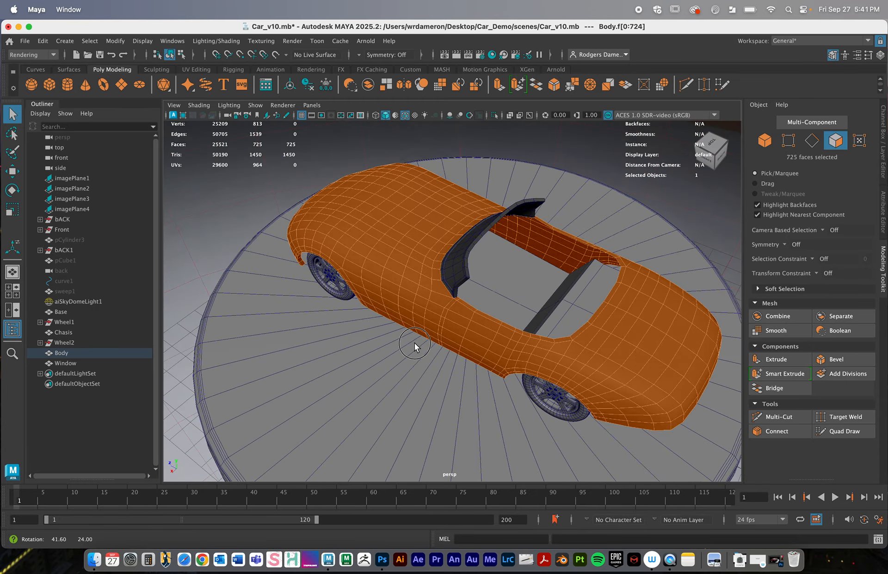
Step: Isolate the chassis mesh in the viewport and examine its thickness and shape
{"action": "left_click", "coordinate": [493, 294]}
{"action": "mouse_move", "coordinate": [493, 295]}
{"action": "left_mouse_down", "text": "alt"}
{"action": "mouse_move", "coordinate": [505, 304]}
{"action": "mouse_move", "coordinate": [525, 292]}
{"action": "mouse_move", "coordinate": [496, 311]}
{"action": "left_mouse_up", "text": "alt"}
{"action": "middle_click_drag", "start_coordinate": [496, 311], "coordinate": [506, 306], "text": "alt"}
{"action": "key", "text": "ctrl+1"}
{"action": "left_click_drag", "start_coordinate": [443, 236], "coordinate": [398, 333], "text": "alt"}
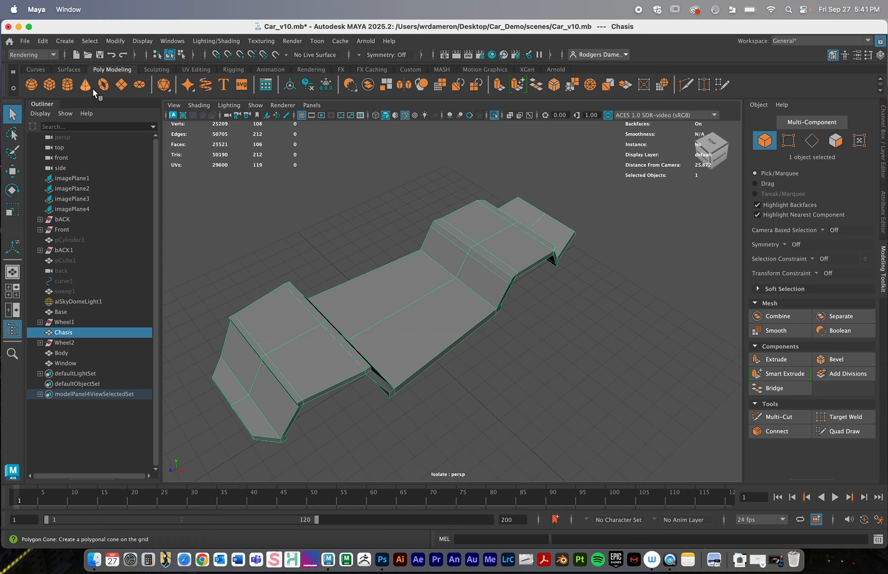
{"action": "left_click_drag", "start_coordinate": [393, 335], "coordinate": [408, 348], "text": "alt"}
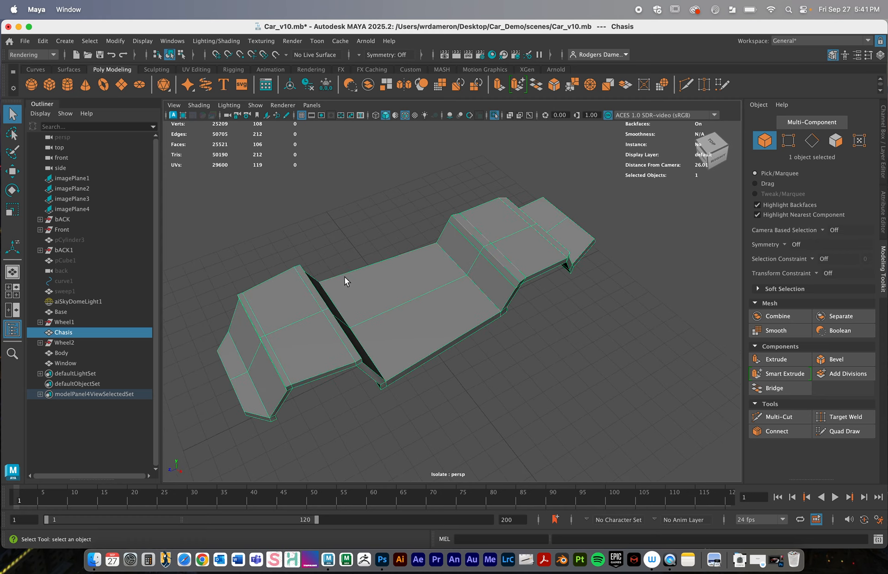
{"action": "left_click_drag", "start_coordinate": [359, 335], "coordinate": [359, 329], "text": "alt"}
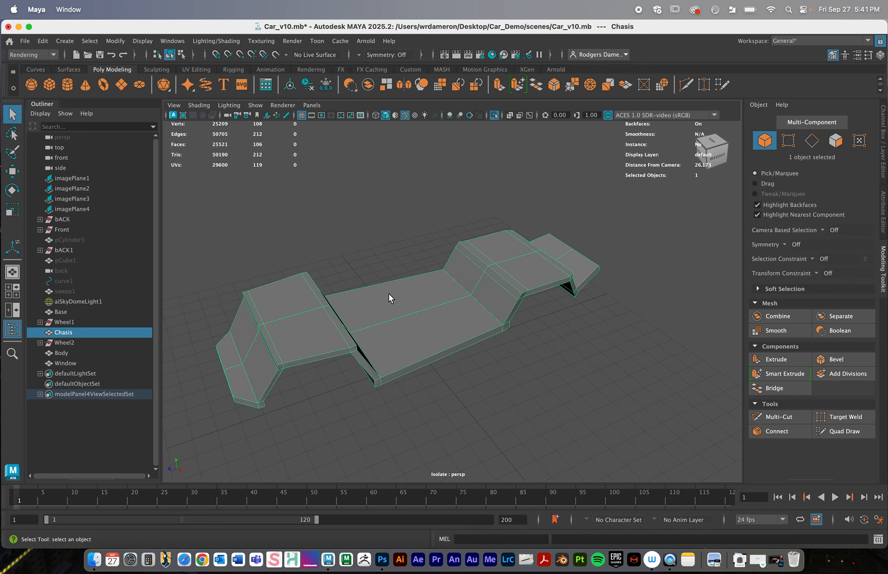
Step: Turn off the isolation of the chassis and select the car body
{"action": "left_click", "coordinate": [255, 105]}
{"action": "mouse_move", "coordinate": [303, 124]}
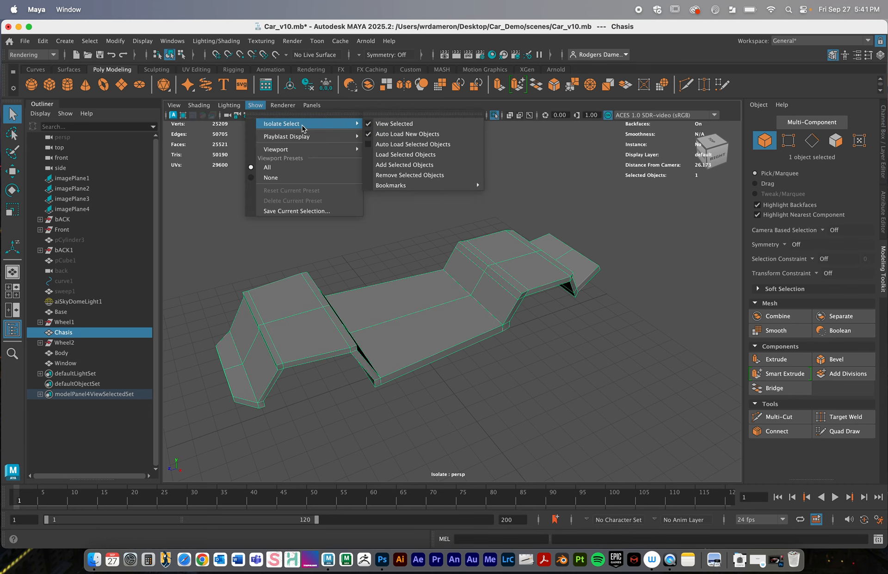
{"action": "left_click", "coordinate": [393, 124]}
{"action": "left_click_drag", "start_coordinate": [418, 180], "coordinate": [437, 265], "text": "alt"}
{"action": "scroll", "coordinate": [475, 289], "scroll_direction": "up", "scroll_amount": 5}
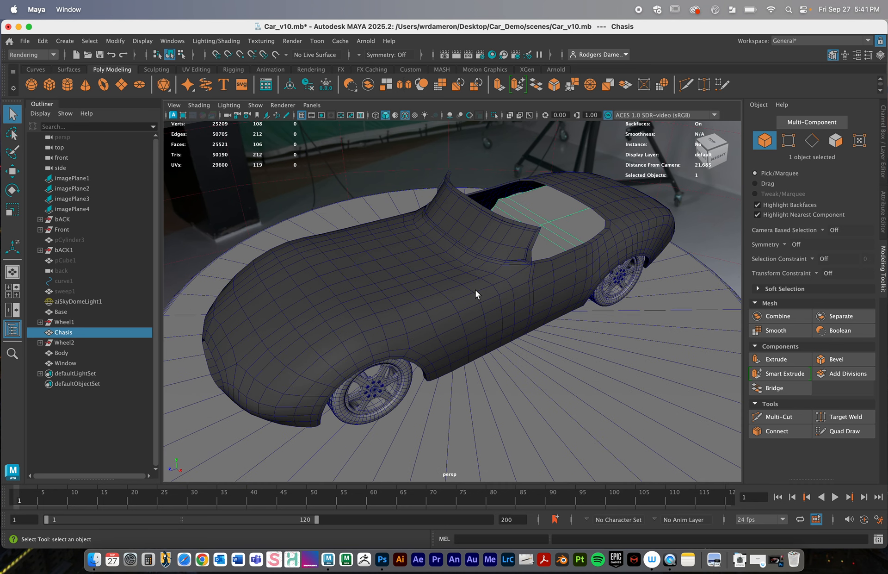
{"action": "left_click_drag", "start_coordinate": [476, 290], "coordinate": [453, 304], "text": "alt"}
{"action": "left_click", "coordinate": [449, 303]}
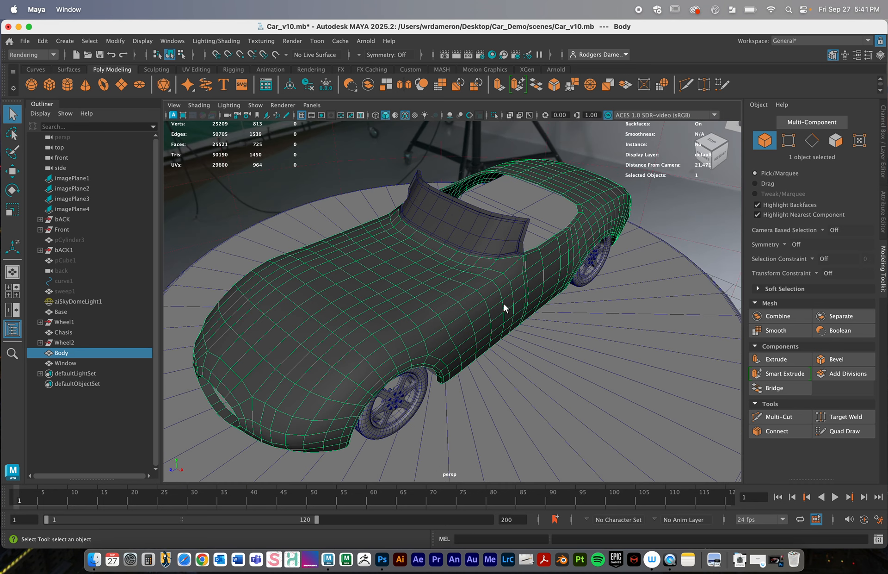
Step: Delete the Main_Car display layer
{"action": "left_click", "coordinate": [883, 149]}
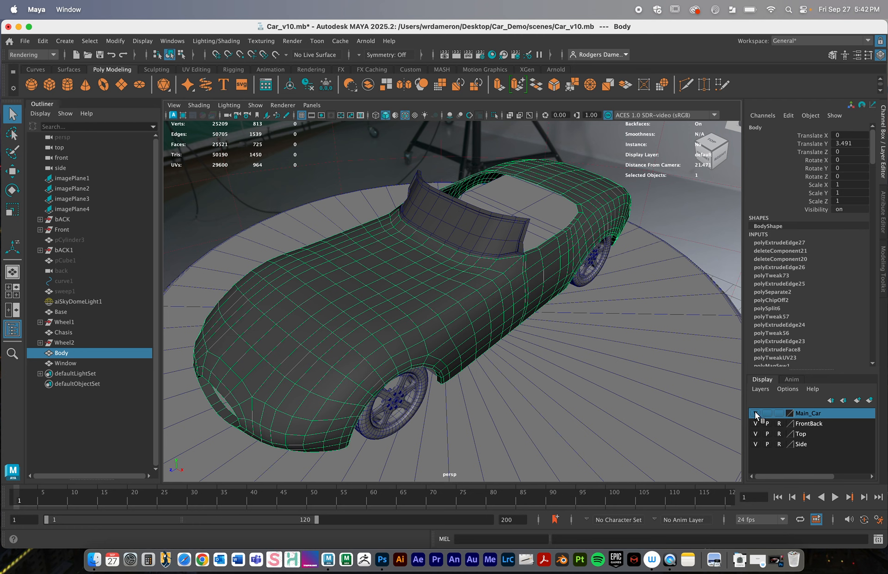
{"action": "right_click", "coordinate": [809, 414]}
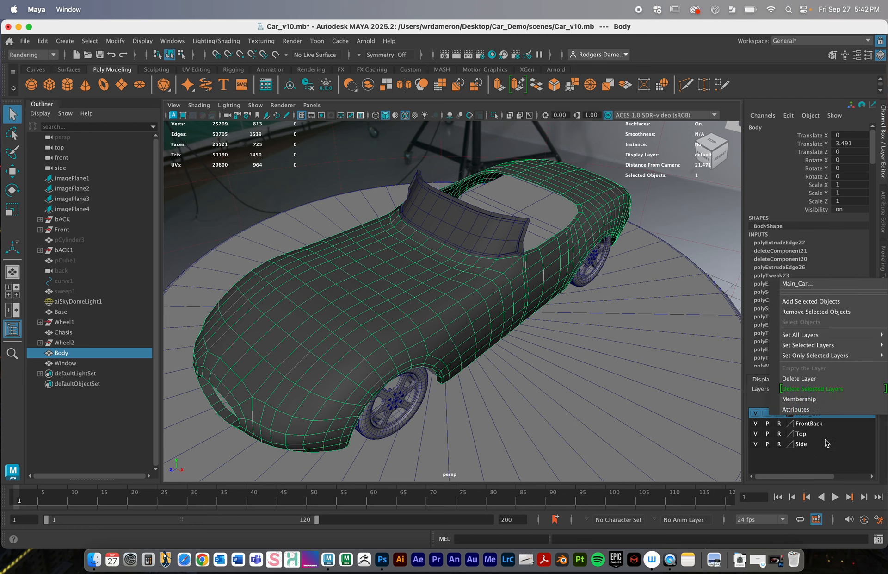
{"action": "left_click", "coordinate": [806, 378]}
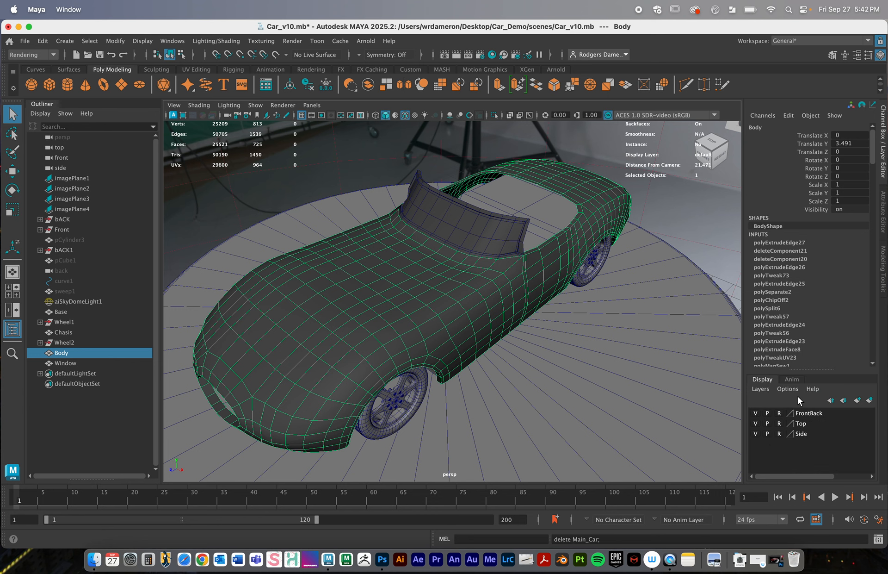
Step: Create a display layer from the selected body, check its visibility toggle and set it to Template display
{"action": "left_click", "coordinate": [759, 389]}
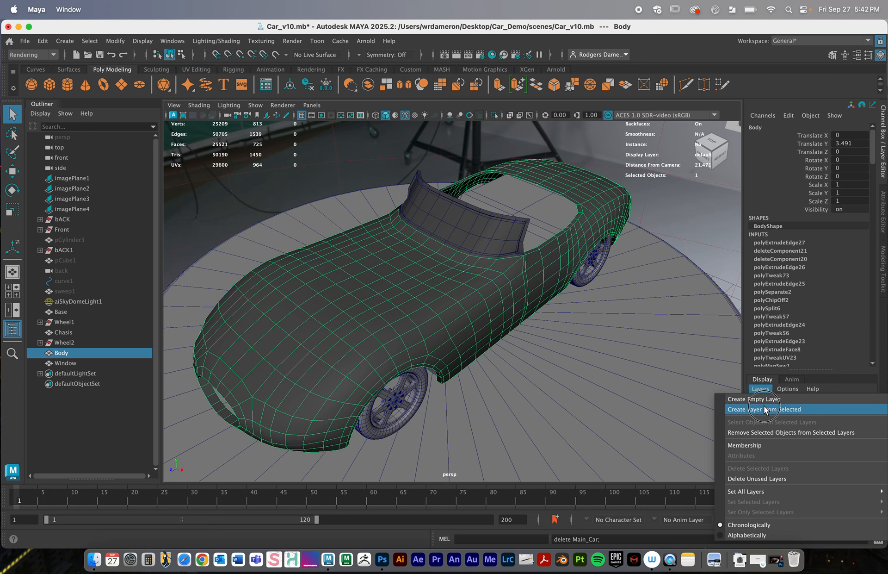
{"action": "left_click", "coordinate": [764, 407]}
{"action": "left_click", "coordinate": [756, 412]}
{"action": "left_click", "coordinate": [755, 412]}
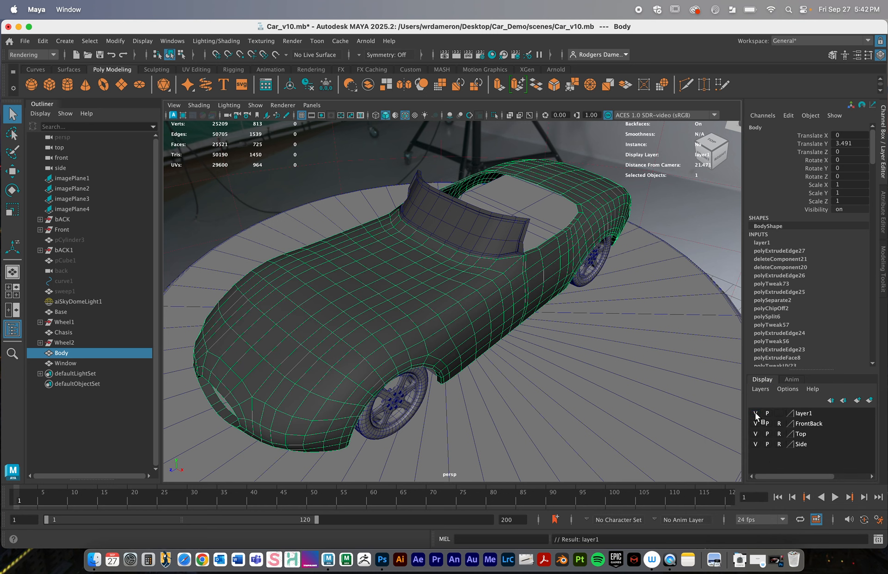
{"action": "left_click", "coordinate": [755, 412]}
{"action": "left_click", "coordinate": [755, 412]}
{"action": "left_click", "coordinate": [778, 412]}
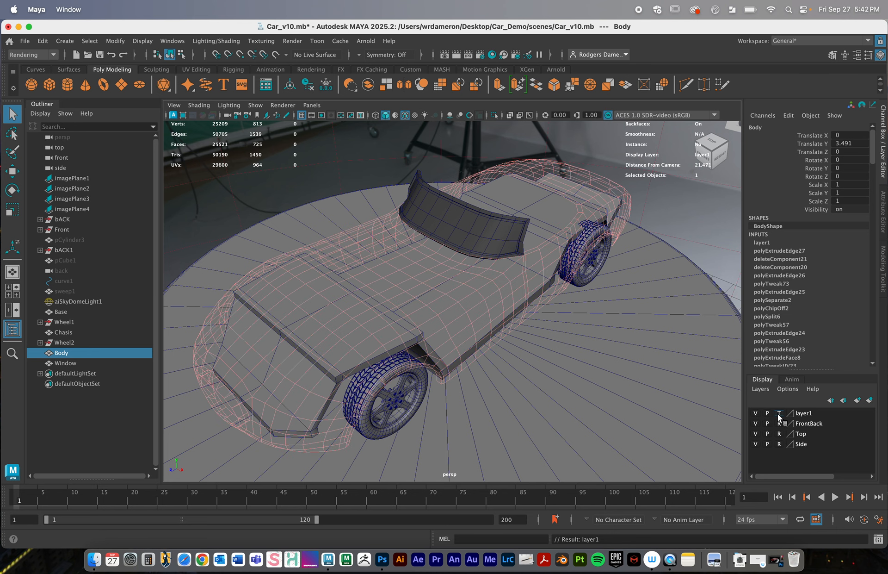
Step: Select the chassis through the templated body and inspect it toward its rear end
{"action": "left_click_drag", "start_coordinate": [731, 409], "coordinate": [513, 305], "text": "alt"}
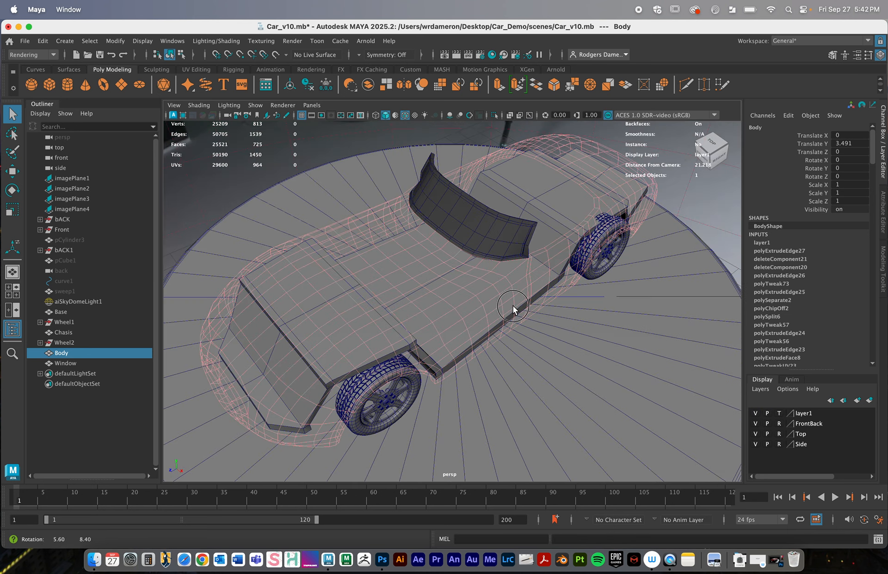
{"action": "left_click", "coordinate": [451, 301]}
{"action": "left_click_drag", "start_coordinate": [449, 318], "coordinate": [443, 304], "text": "alt"}
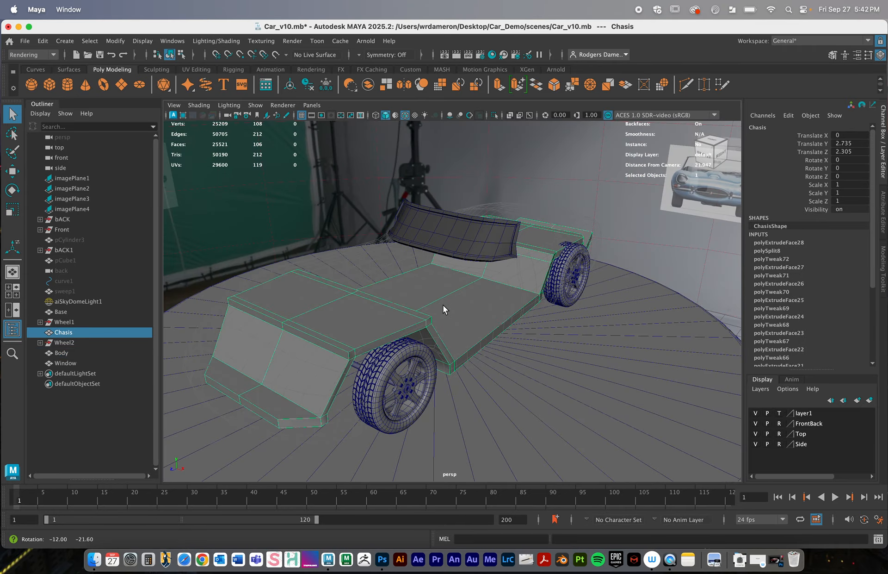
{"action": "scroll", "coordinate": [542, 318], "scroll_direction": "up", "scroll_amount": 5}
{"action": "left_click_drag", "start_coordinate": [551, 320], "coordinate": [369, 294], "text": "alt"}
Step: Select the two end faces at the rear of the chassis and nudge them slightly backward in the top view
{"action": "right_click_drag", "start_coordinate": [363, 235], "coordinate": [362, 262]}
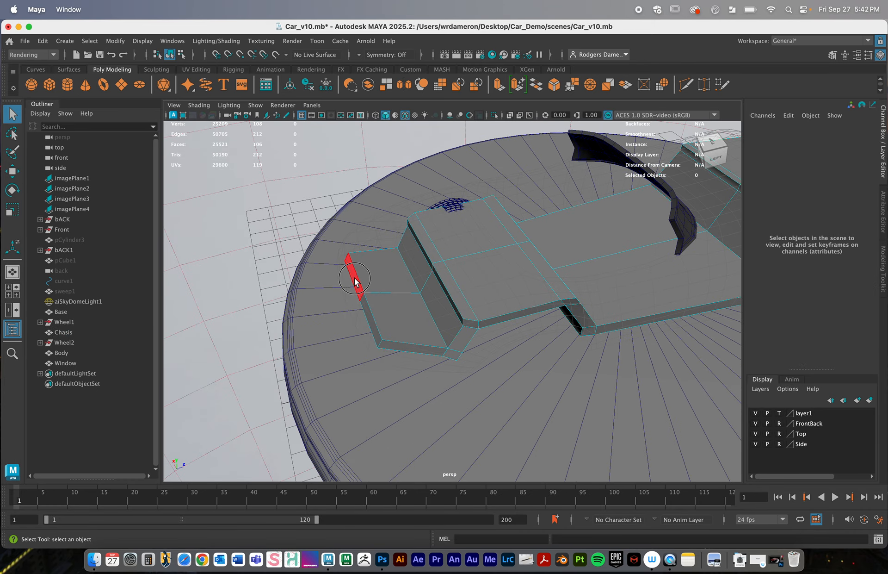
{"action": "left_click", "coordinate": [363, 303]}
{"action": "key", "text": "w"}
{"action": "left_click_drag", "start_coordinate": [393, 309], "coordinate": [383, 341], "text": "alt"}
{"action": "key", "text": "space"}
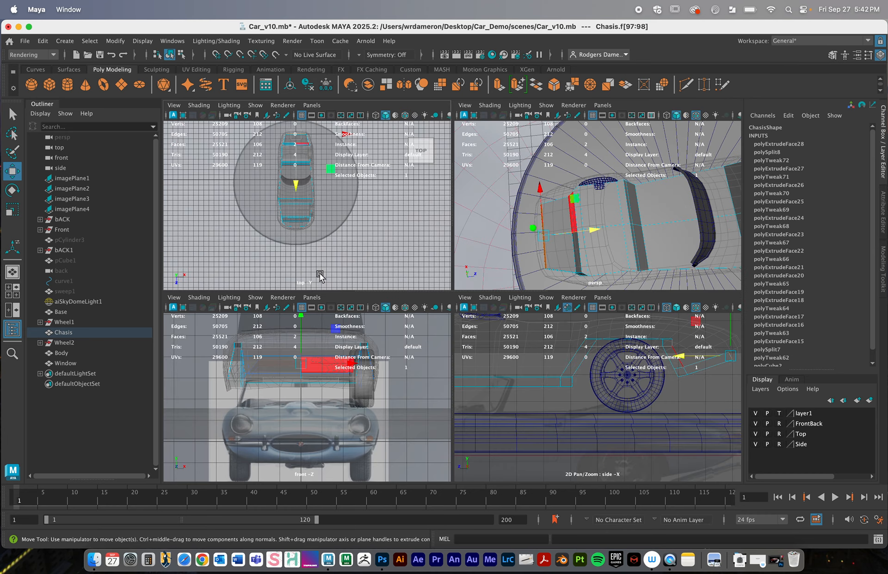
{"action": "key", "text": "space"}
{"action": "right_click_drag", "start_coordinate": [481, 242], "coordinate": [536, 240], "text": "alt"}
{"action": "middle_click_drag", "start_coordinate": [460, 236], "coordinate": [472, 391], "text": "alt"}
{"action": "right_click_drag", "start_coordinate": [504, 278], "coordinate": [563, 269], "text": "alt"}
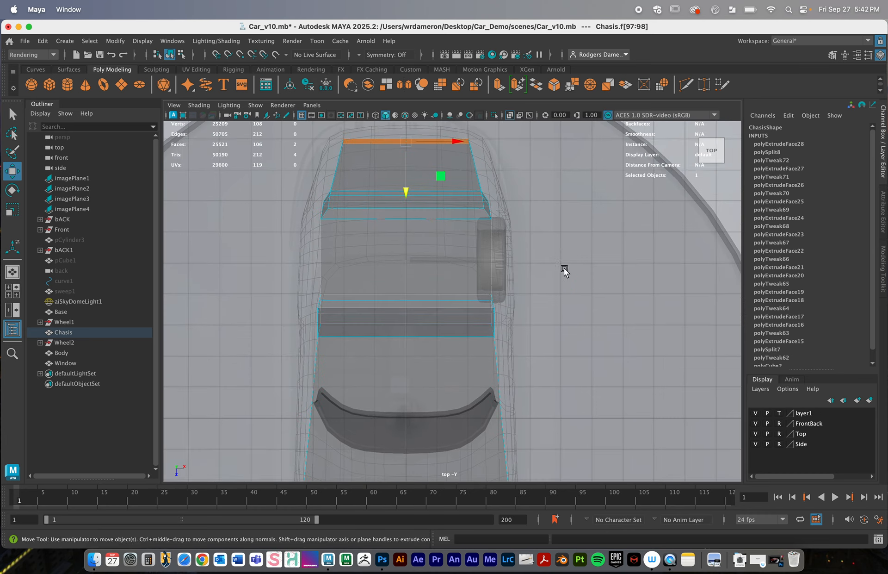
{"action": "middle_click_drag", "start_coordinate": [563, 269], "coordinate": [588, 373], "text": "alt"}
{"action": "left_click_drag", "start_coordinate": [431, 294], "coordinate": [432, 291]}
{"action": "middle_click_drag", "start_coordinate": [464, 341], "coordinate": [481, 226], "text": "alt"}
{"action": "right_click_drag", "start_coordinate": [481, 278], "coordinate": [441, 301], "text": "alt"}
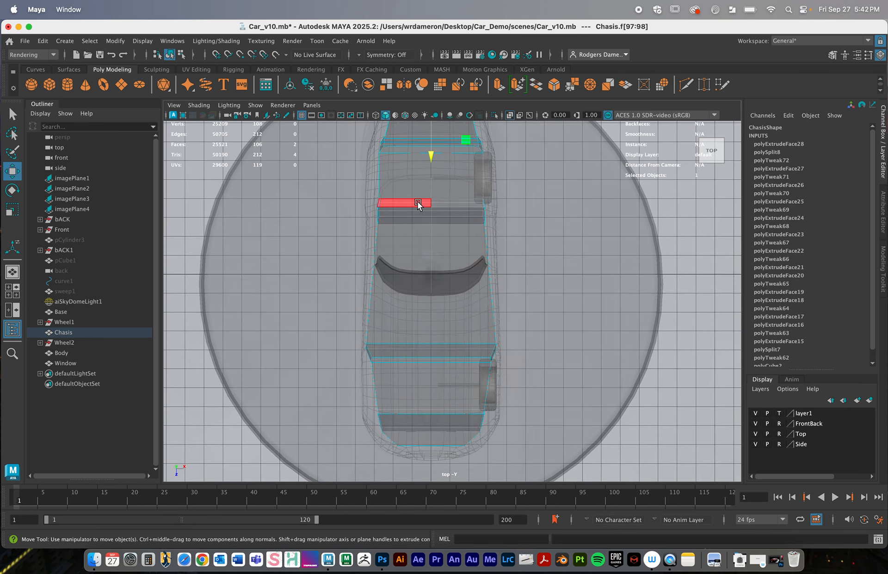
Step: Return the body's display layer to normal display and leave it visible after toggling it off and on
{"action": "left_click", "coordinate": [369, 228]}
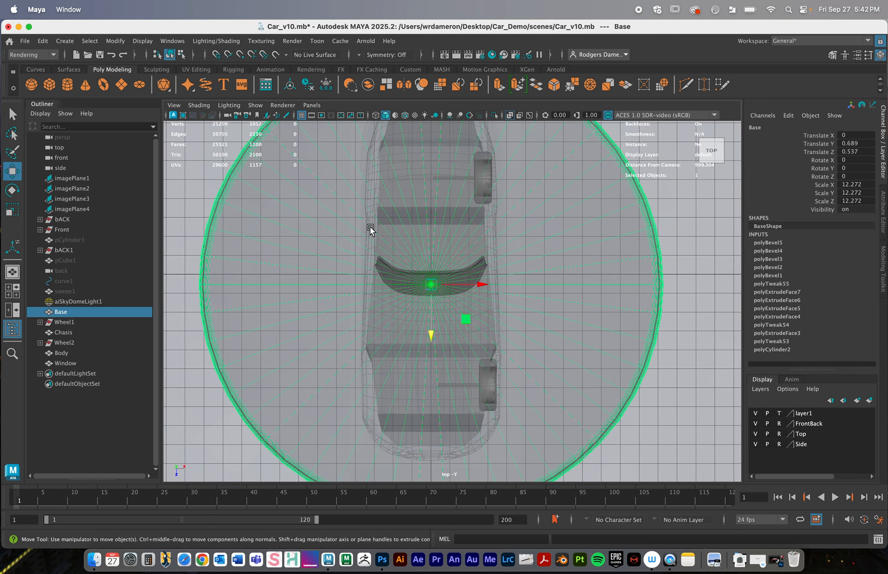
{"action": "left_click", "coordinate": [780, 413]}
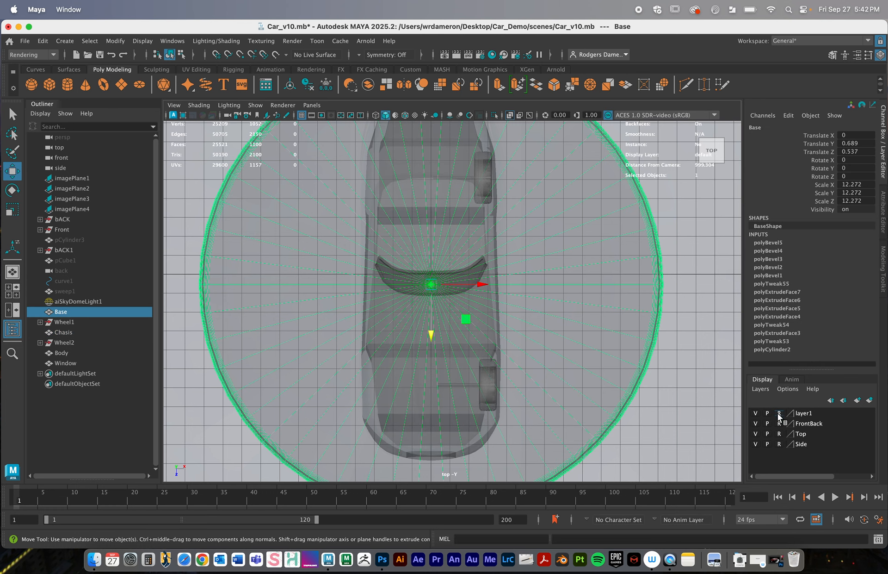
{"action": "left_click", "coordinate": [757, 413]}
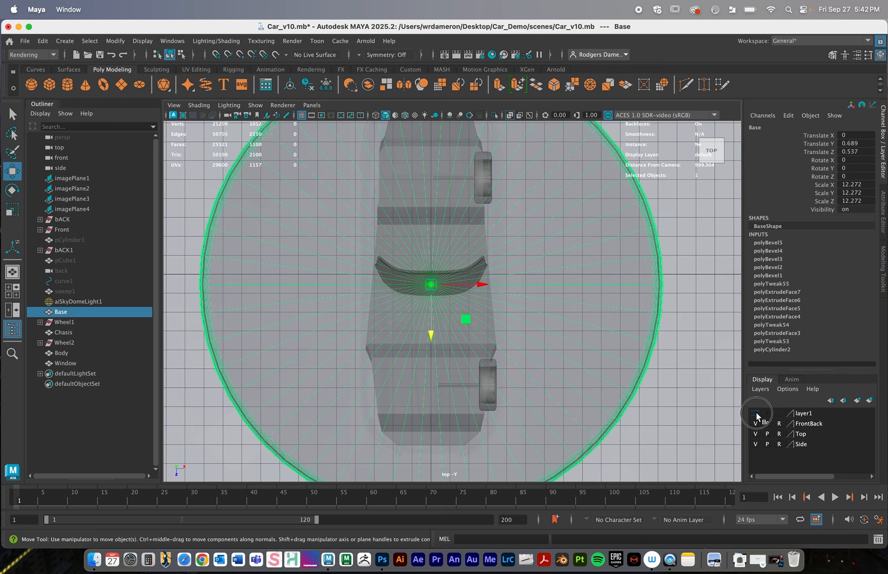
{"action": "left_click", "coordinate": [756, 413]}
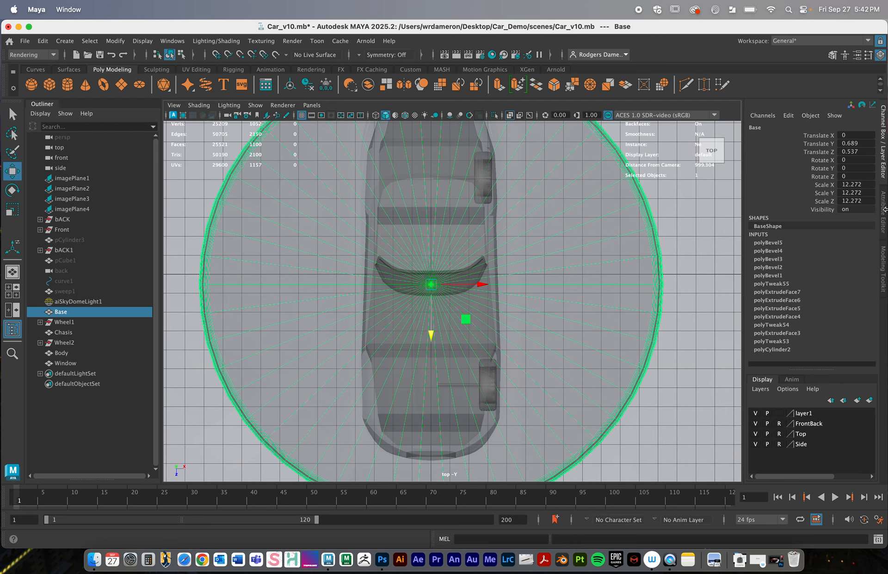
Step: Switch the viewport from the top view to the perspective camera and bring the whole car on its base into view
{"action": "left_click", "coordinate": [312, 105]}
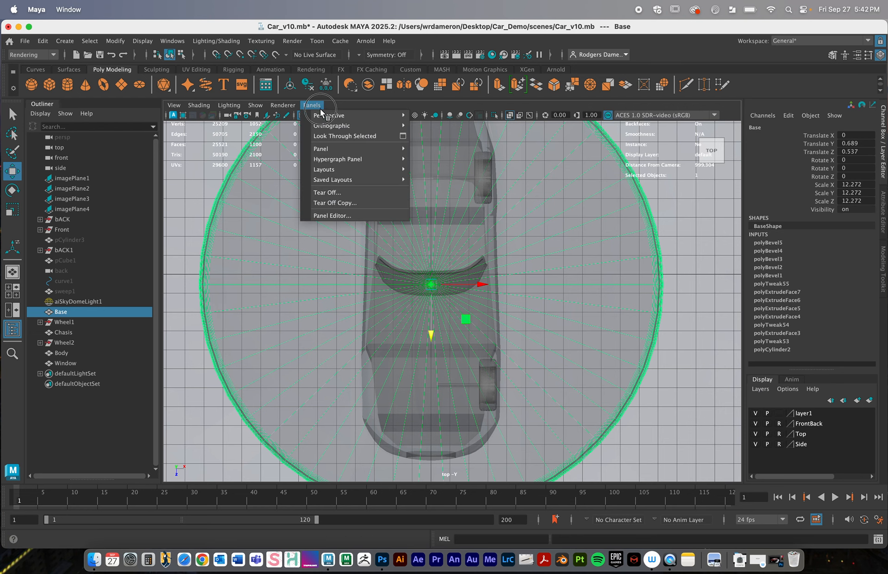
{"action": "mouse_move", "coordinate": [361, 115]}
{"action": "left_click", "coordinate": [440, 121]}
{"action": "left_click_drag", "start_coordinate": [517, 239], "coordinate": [562, 215], "text": "alt"}
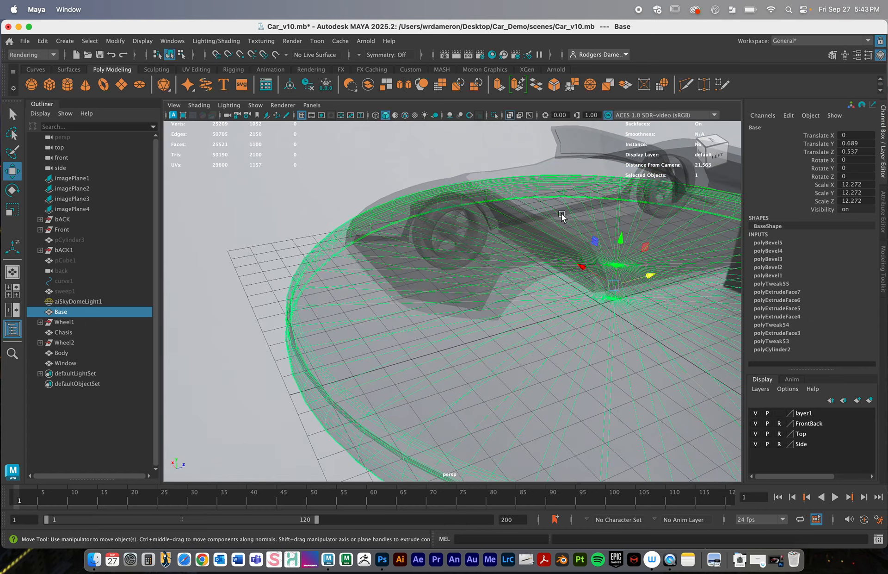
{"action": "right_click_drag", "start_coordinate": [562, 215], "coordinate": [473, 204], "text": "alt"}
{"action": "mouse_move", "coordinate": [472, 207]}
{"action": "left_mouse_down", "text": "alt"}
{"action": "mouse_move", "coordinate": [369, 211]}
{"action": "mouse_move", "coordinate": [458, 275]}
{"action": "left_mouse_up", "text": "alt"}
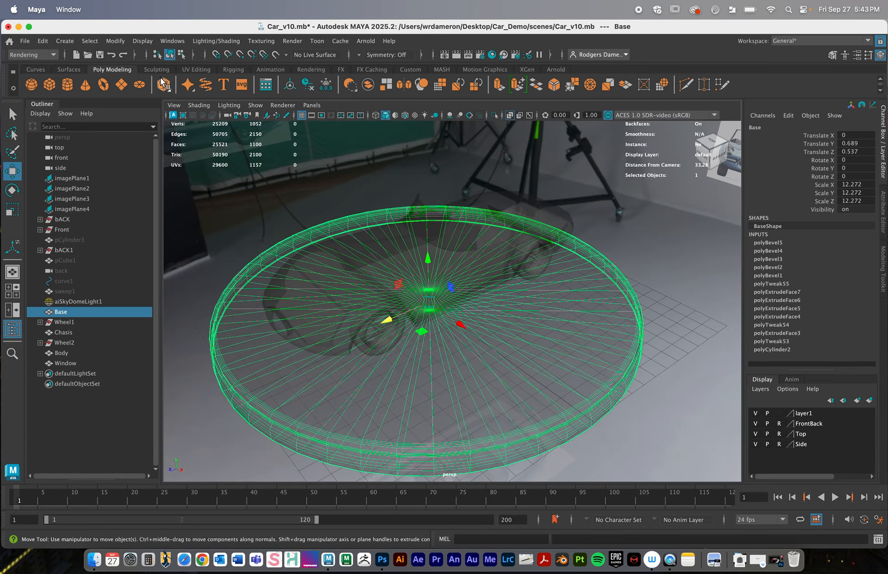
Step: Turn off X-Ray shading and turn on Wireframe on Shaded in the perspective view
{"action": "left_click", "coordinate": [191, 106]}
{"action": "left_click", "coordinate": [215, 207]}
{"action": "left_click_drag", "start_coordinate": [349, 259], "coordinate": [343, 237], "text": "alt"}
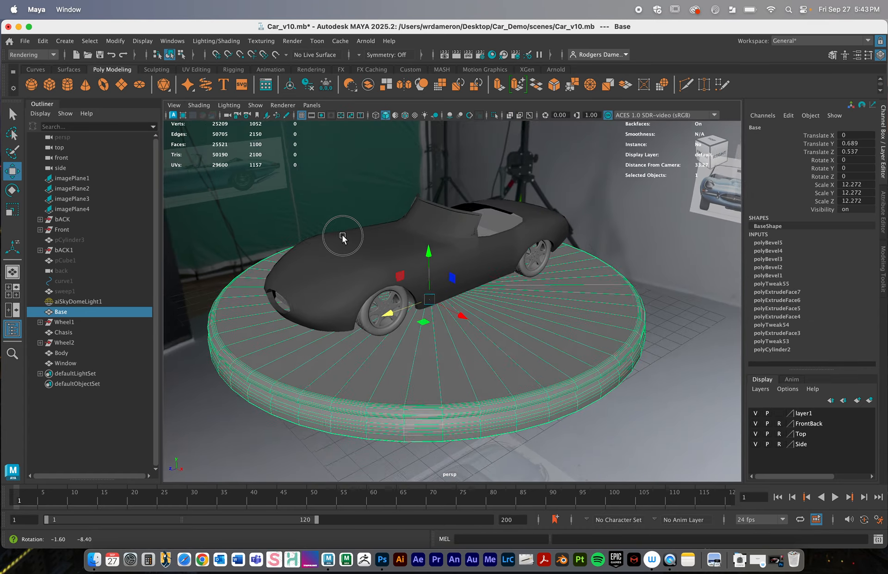
{"action": "right_click_drag", "start_coordinate": [343, 237], "coordinate": [361, 232], "text": "alt"}
{"action": "left_click", "coordinate": [199, 106]}
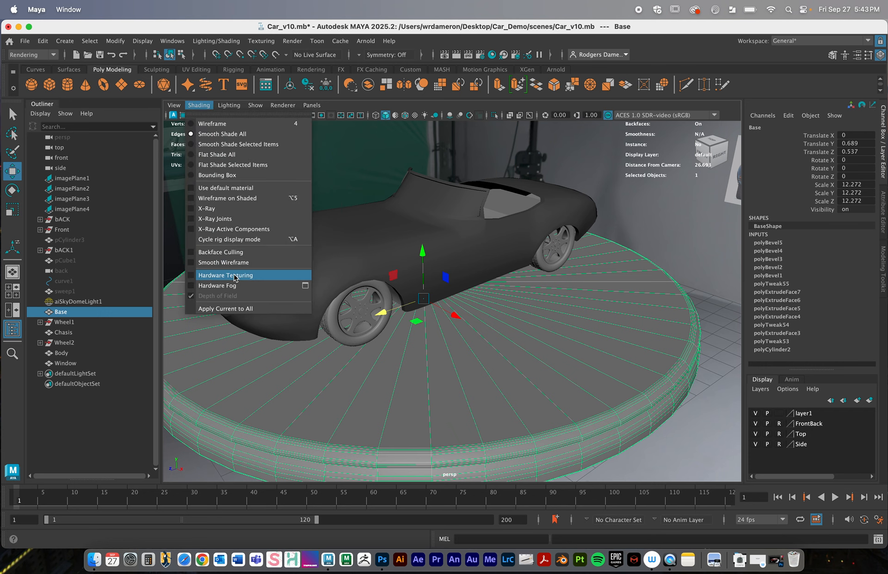
{"action": "left_click", "coordinate": [225, 200]}
{"action": "middle_click_drag", "start_coordinate": [413, 258], "coordinate": [415, 272], "text": "alt"}
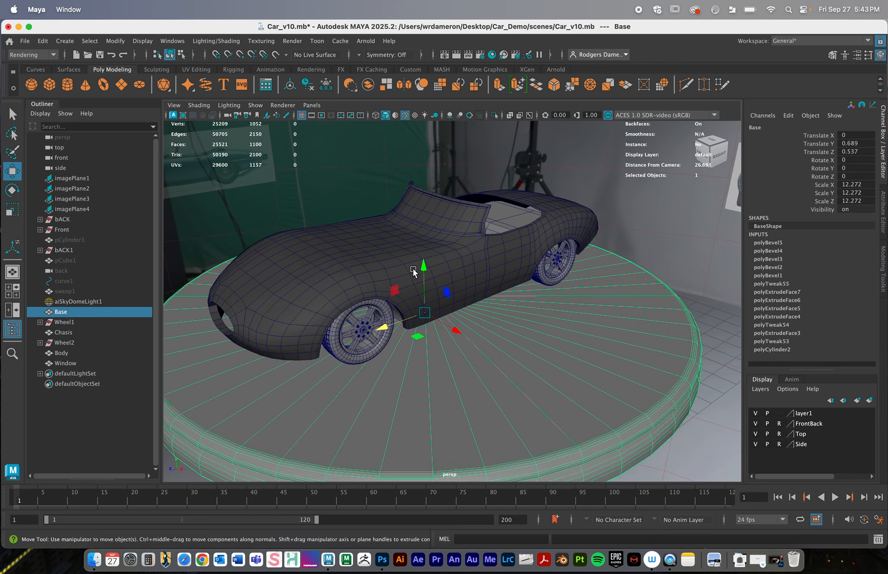
{"action": "mouse_move", "coordinate": [415, 271]}
{"action": "right_mouse_down", "text": "alt"}
{"action": "mouse_move", "coordinate": [371, 250]}
{"action": "mouse_move", "coordinate": [456, 270]}
{"action": "right_mouse_up", "text": "alt"}
Step: Select the windshield and examine its shape and how it sits on the body
{"action": "key", "text": "q"}
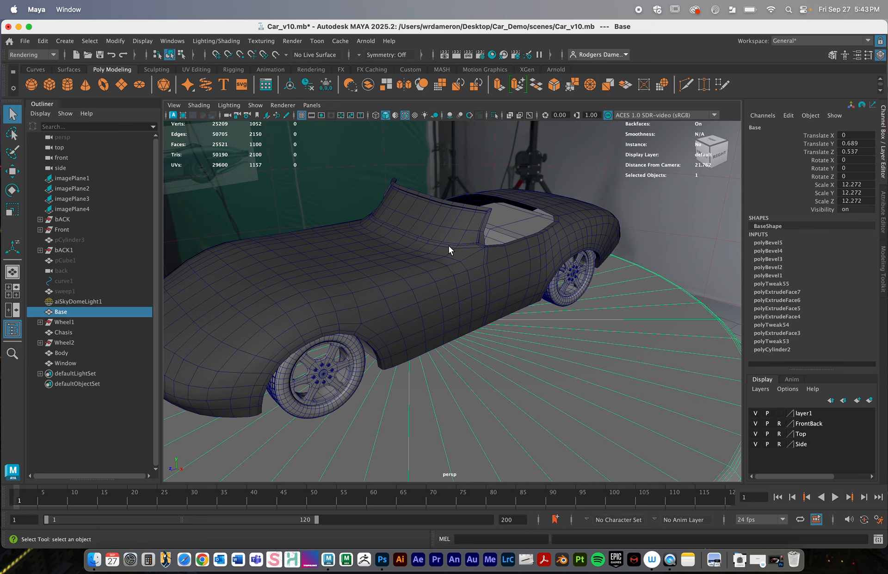
{"action": "right_click_drag", "start_coordinate": [408, 235], "coordinate": [406, 257], "text": "alt"}
{"action": "left_click_drag", "start_coordinate": [406, 257], "coordinate": [418, 267]}
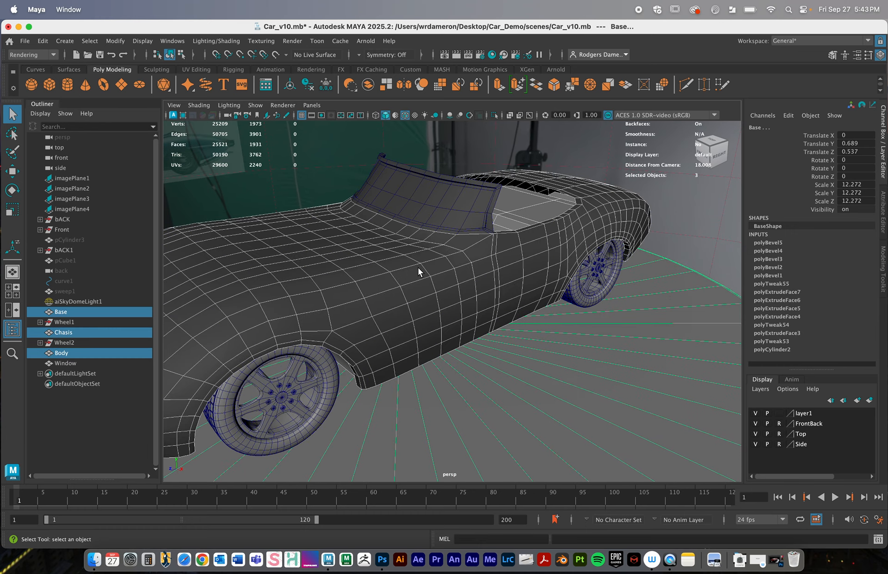
{"action": "left_click", "coordinate": [427, 219]}
{"action": "left_click_drag", "start_coordinate": [414, 253], "coordinate": [381, 253], "text": "alt"}
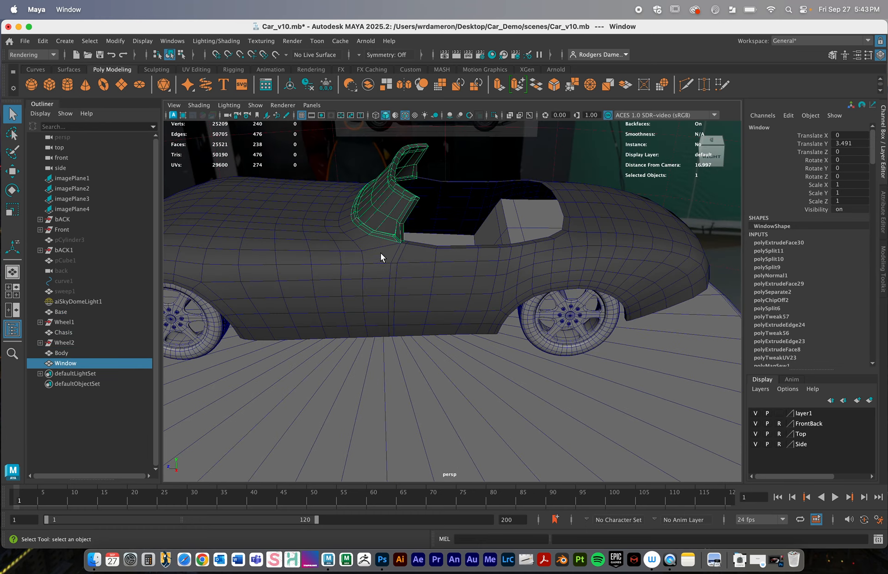
{"action": "left_click_drag", "start_coordinate": [390, 187], "coordinate": [377, 226], "text": "alt"}
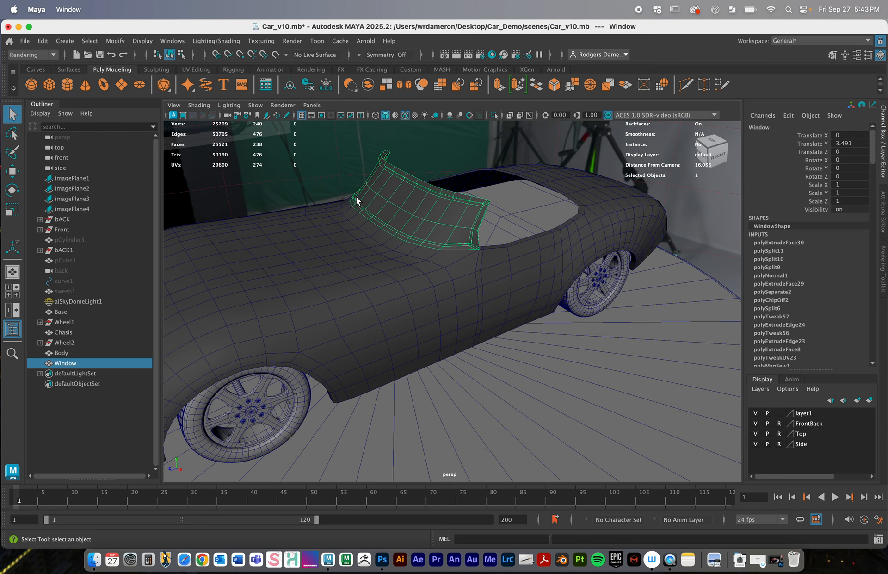
{"action": "left_click_drag", "start_coordinate": [402, 185], "coordinate": [425, 213], "text": "alt"}
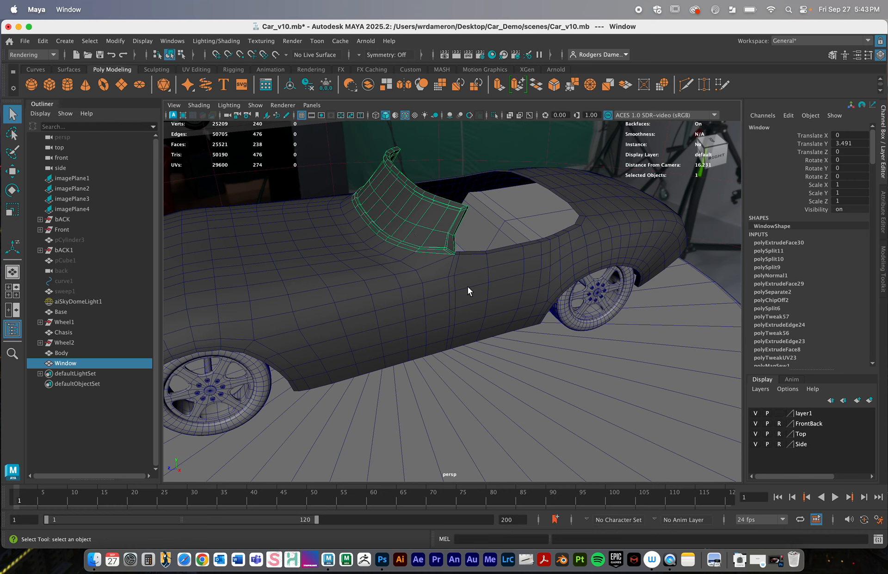
{"action": "left_click_drag", "start_coordinate": [485, 297], "coordinate": [481, 293], "text": "alt"}
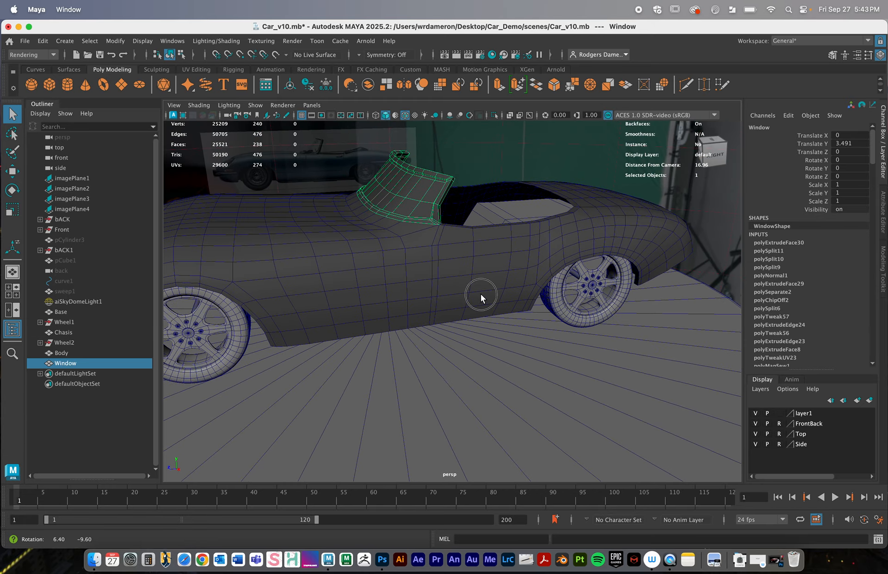
Step: Select the vertical edge loop on the body's side just behind the windshield's lower corner
{"action": "right_click_drag", "start_coordinate": [481, 293], "coordinate": [567, 284], "text": "alt"}
{"action": "middle_click_drag", "start_coordinate": [539, 253], "coordinate": [488, 302], "text": "alt"}
{"action": "mouse_move", "coordinate": [499, 298]}
{"action": "left_mouse_down", "text": "alt"}
{"action": "mouse_move", "coordinate": [464, 306]}
{"action": "mouse_move", "coordinate": [506, 295]}
{"action": "mouse_move", "coordinate": [491, 290]}
{"action": "left_mouse_up", "text": "alt"}
{"action": "left_click", "coordinate": [409, 270]}
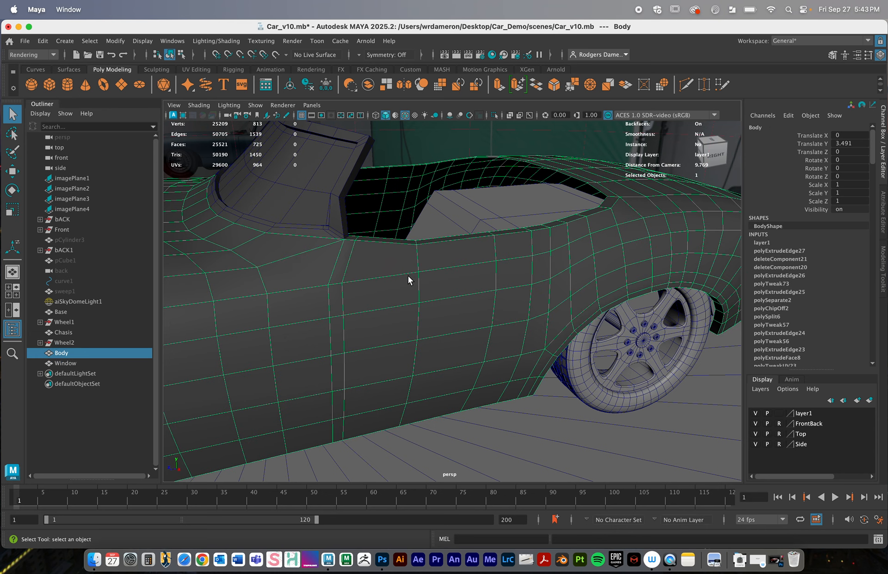
{"action": "right_click_drag", "start_coordinate": [345, 272], "coordinate": [357, 231]}
{"action": "left_click", "coordinate": [340, 270]}
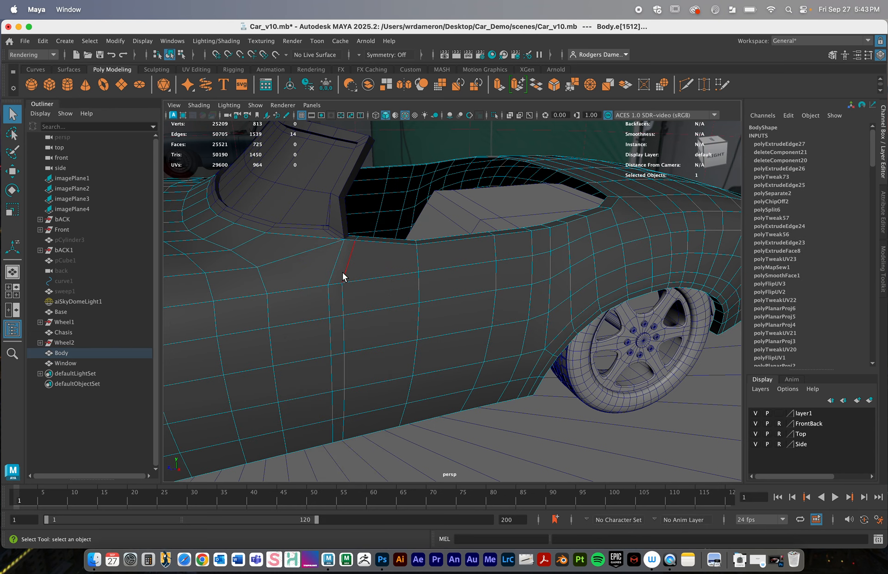
{"action": "double_click", "coordinate": [342, 272]}
Step: Examine the edge loop in the side view, clear the selection and inspect the body's side in perspective
{"action": "key", "text": "space"}
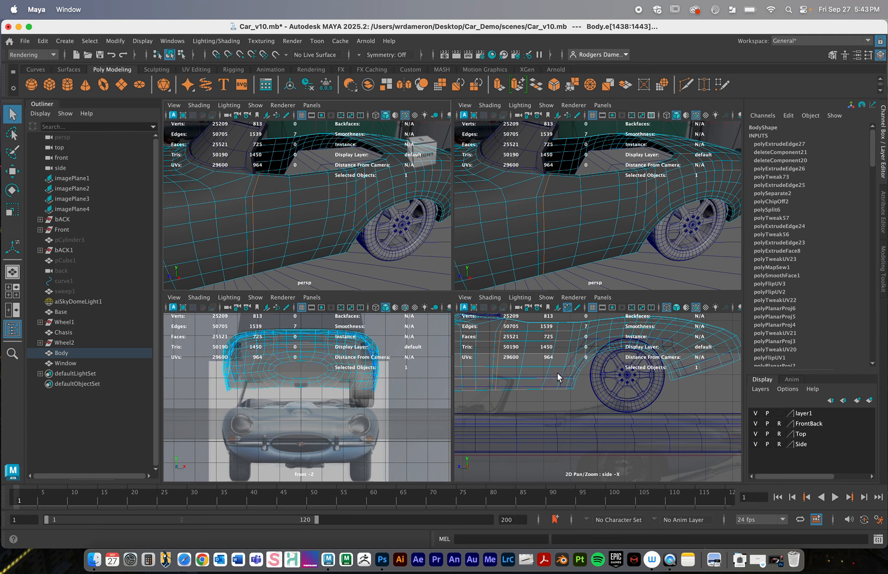
{"action": "key", "text": "space"}
{"action": "scroll", "coordinate": [315, 281], "scroll_direction": "up", "scroll_amount": 3}
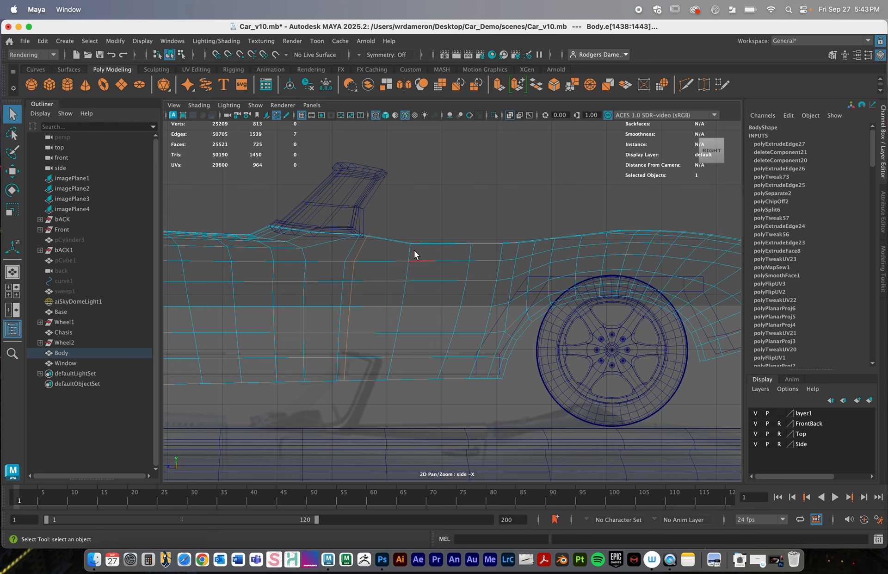
{"action": "left_click", "coordinate": [401, 234]}
{"action": "key", "text": "space"}
{"action": "key", "text": "space"}
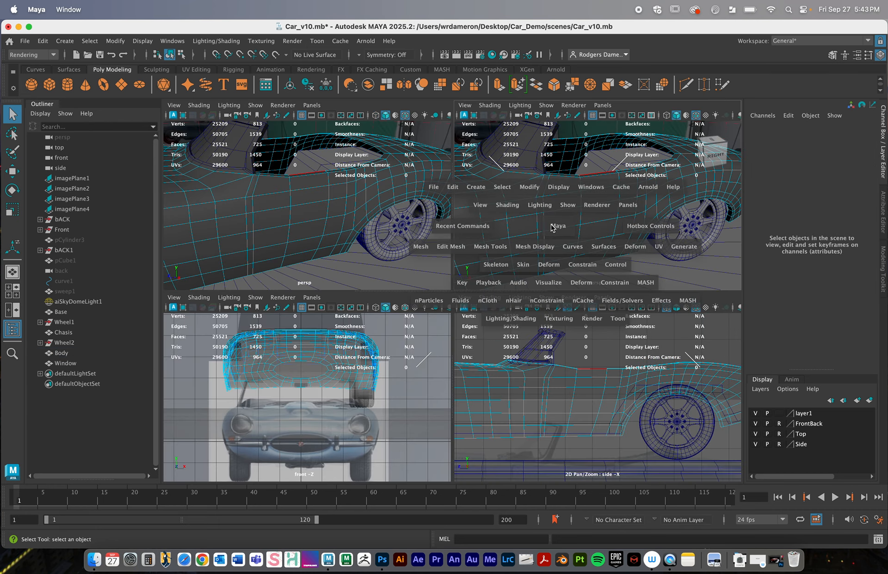
{"action": "left_click_drag", "start_coordinate": [524, 225], "coordinate": [404, 248], "text": "alt"}
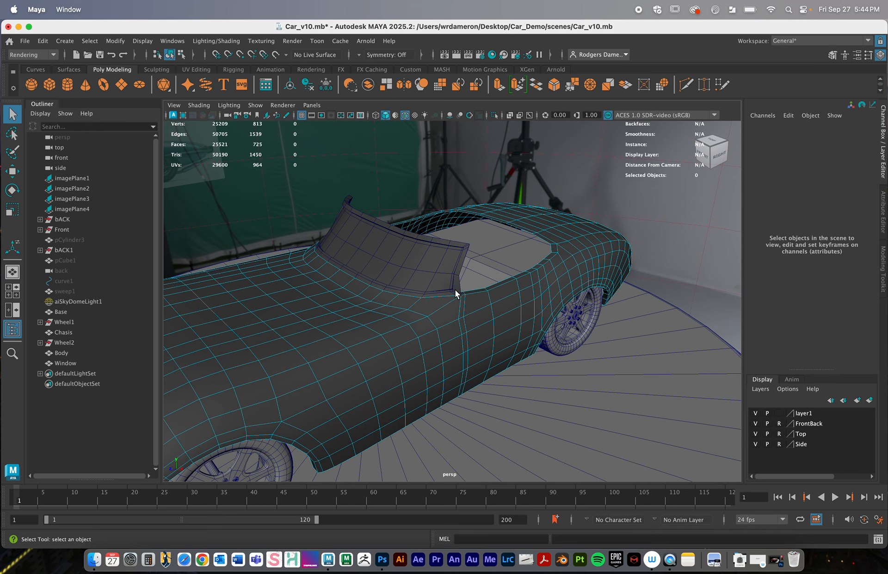
{"action": "left_click_drag", "start_coordinate": [456, 319], "coordinate": [481, 307], "text": "alt"}
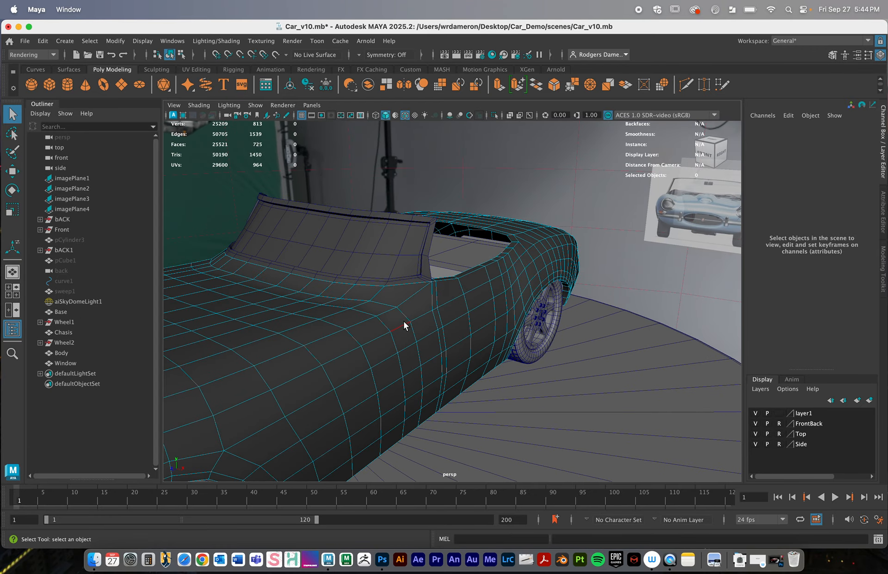
Step: Inspect the body's side with and without smooth preview and pick out the vertical edges behind the windshield's lower corner
{"action": "left_click_drag", "start_coordinate": [404, 320], "coordinate": [482, 324], "text": "alt"}
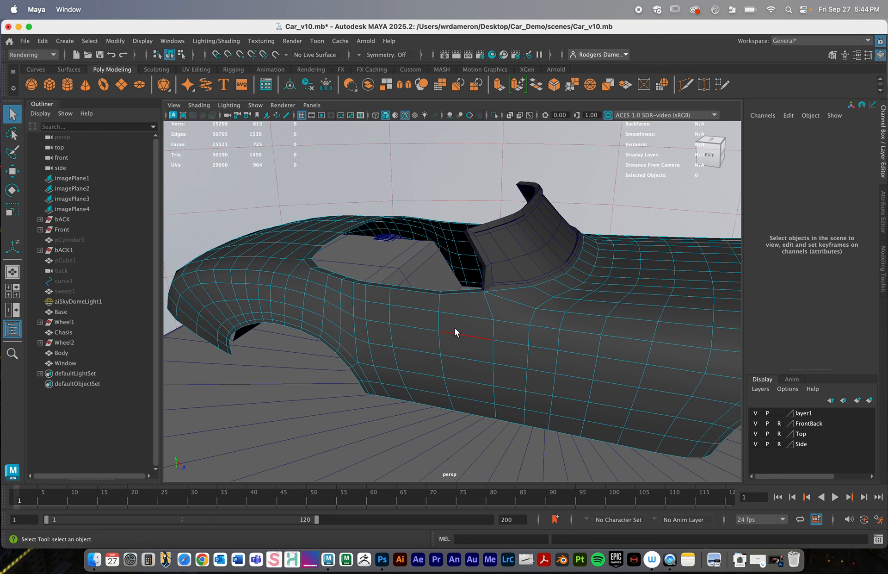
{"action": "key", "text": "3"}
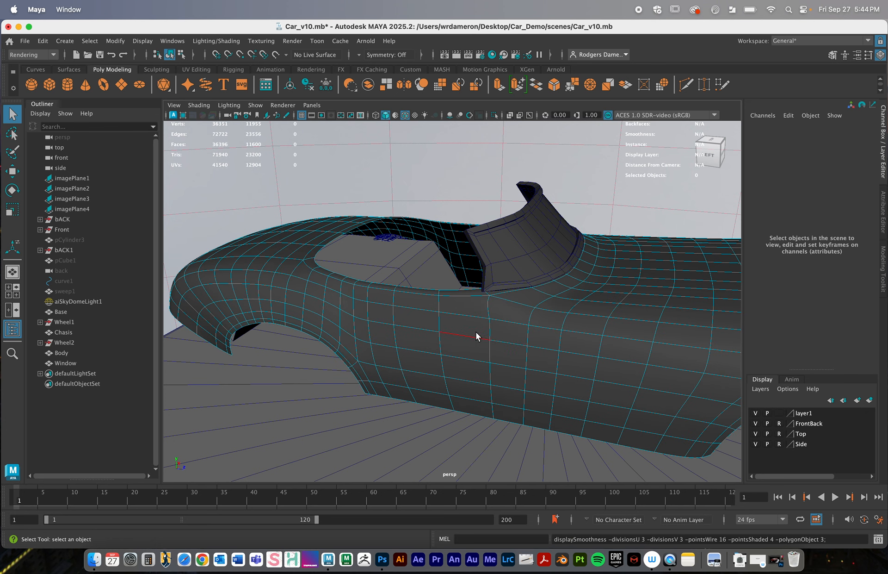
{"action": "left_click_drag", "start_coordinate": [476, 332], "coordinate": [400, 295], "text": "alt"}
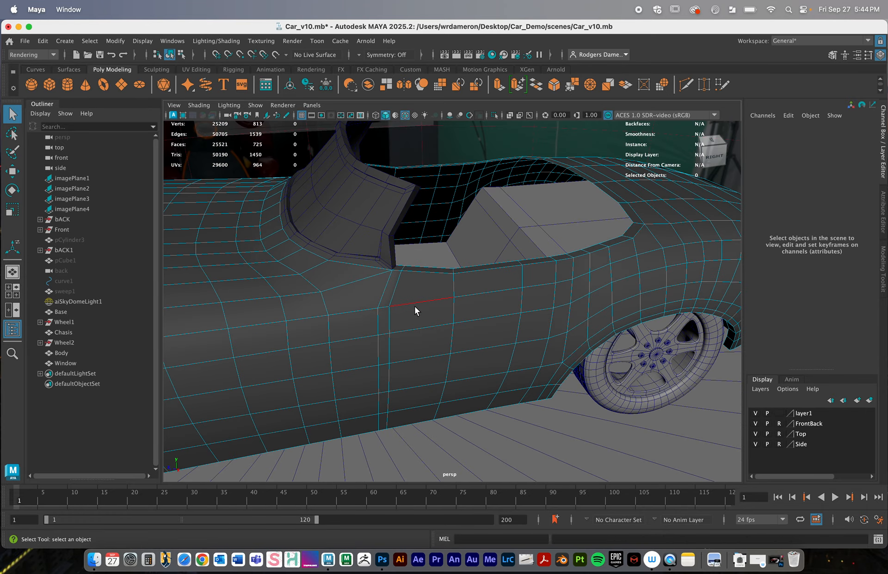
{"action": "left_click", "coordinate": [401, 267]}
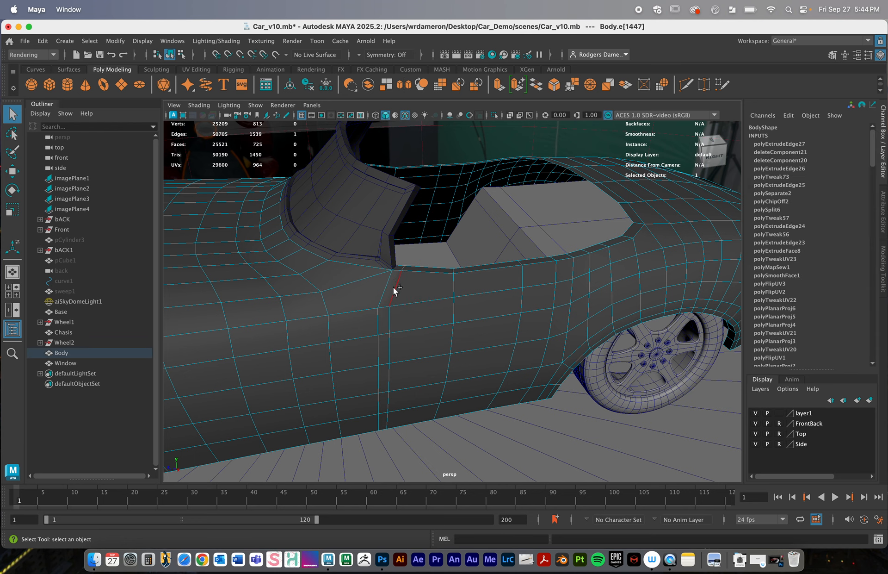
{"action": "double_click", "coordinate": [389, 315]}
Step: In face selection, select the first column of body faces behind the windshield's lower corner, from the cockpit rim downward
{"action": "right_click", "coordinate": [414, 292]}
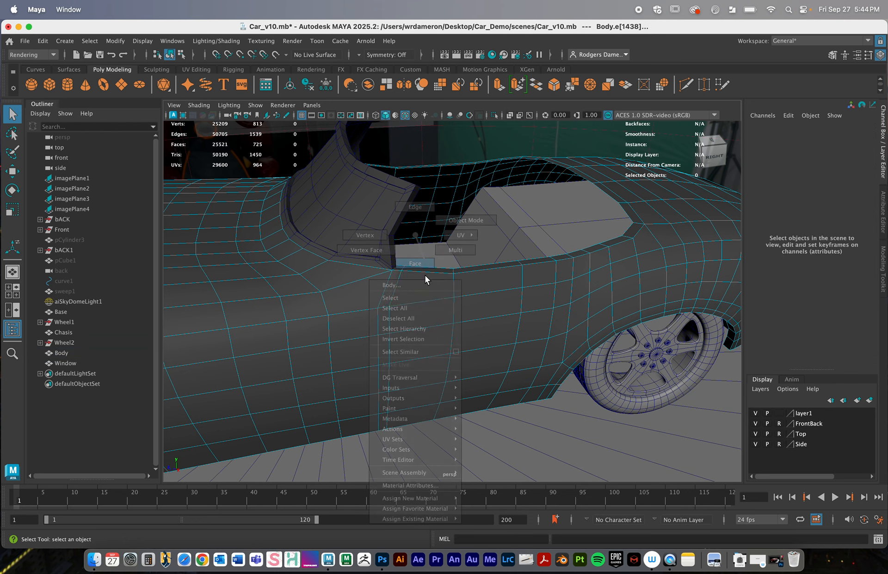
{"action": "left_click", "coordinate": [422, 281]}
{"action": "right_click", "coordinate": [454, 277]}
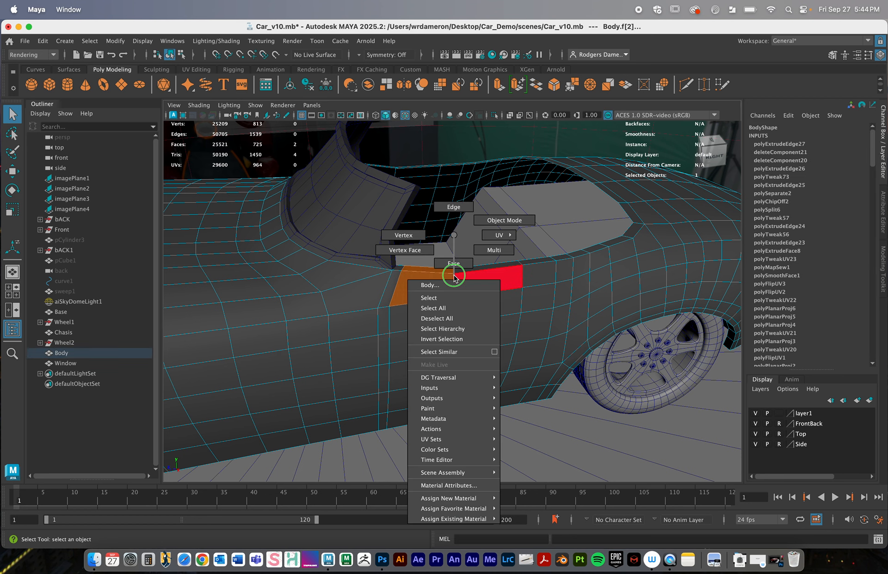
{"action": "left_click", "coordinate": [454, 207]}
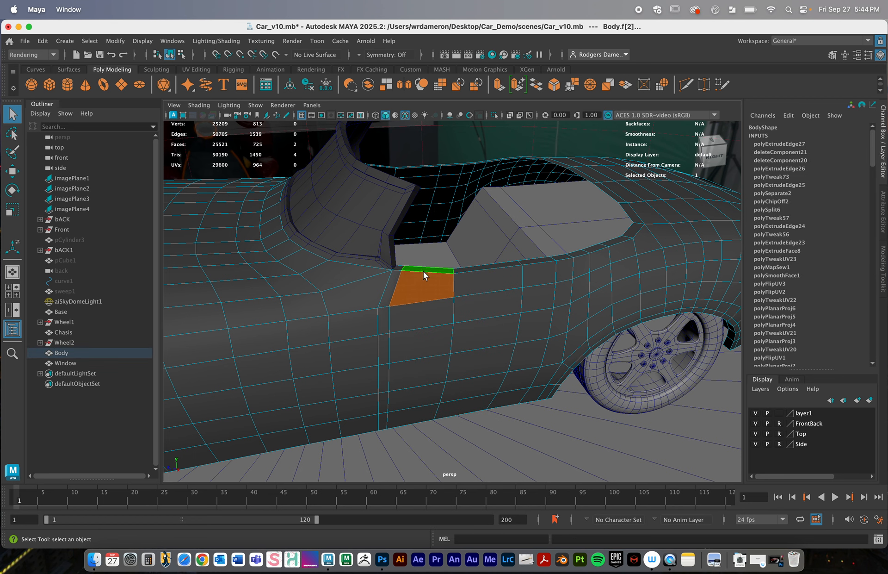
{"action": "left_click", "coordinate": [421, 309], "text": "shift"}
{"action": "left_click", "coordinate": [418, 338], "text": "shift"}
{"action": "left_click", "coordinate": [418, 367], "text": "shift"}
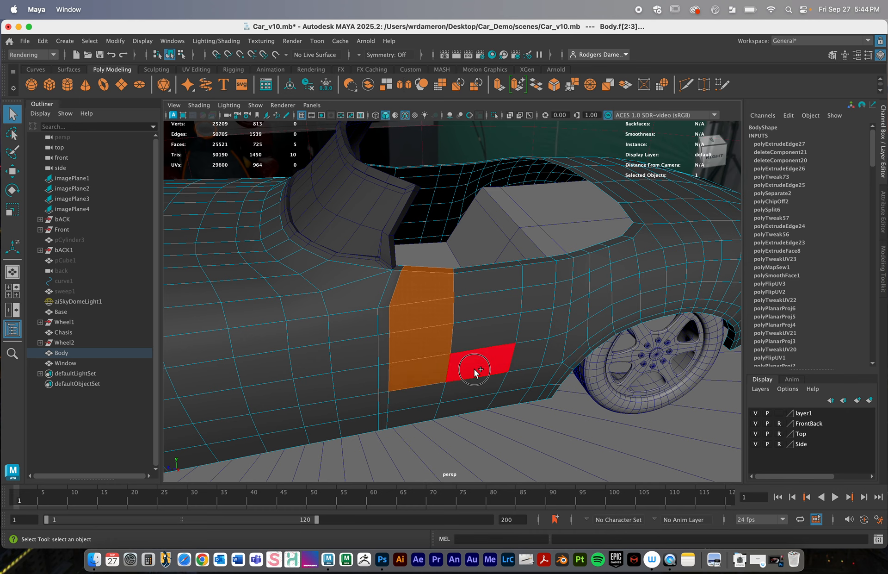
Step: Add the next two columns of faces toward the rear wheel to the door selection, including the cockpit rim faces
{"action": "left_click", "coordinate": [474, 369], "text": "shift"}
{"action": "left_click", "coordinate": [479, 327], "text": "shift"}
{"action": "left_click", "coordinate": [479, 300], "text": "shift"}
{"action": "left_click", "coordinate": [476, 283], "text": "shift"}
{"action": "left_click", "coordinate": [468, 268], "text": "shift"}
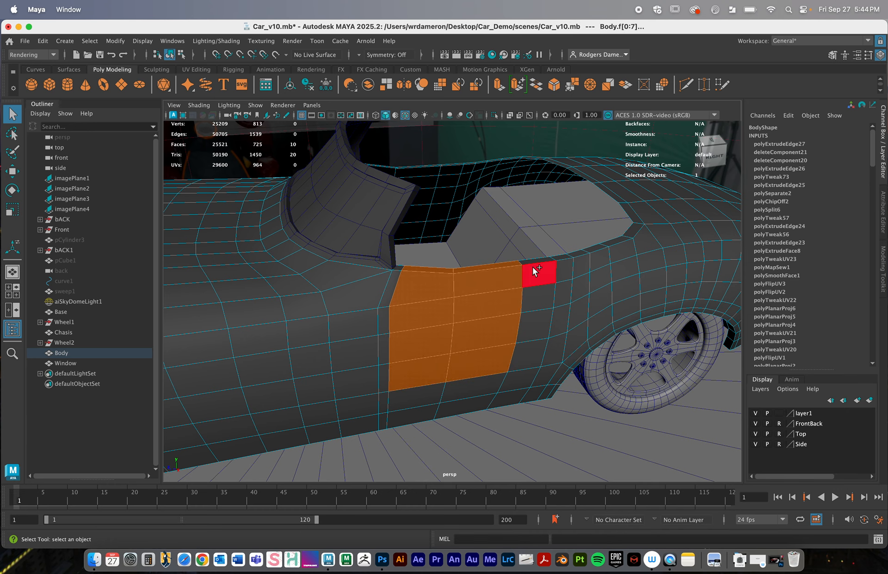
{"action": "left_click", "coordinate": [534, 261], "text": "shift"}
{"action": "left_click", "coordinate": [535, 273], "text": "shift"}
{"action": "left_click", "coordinate": [538, 300], "text": "shift"}
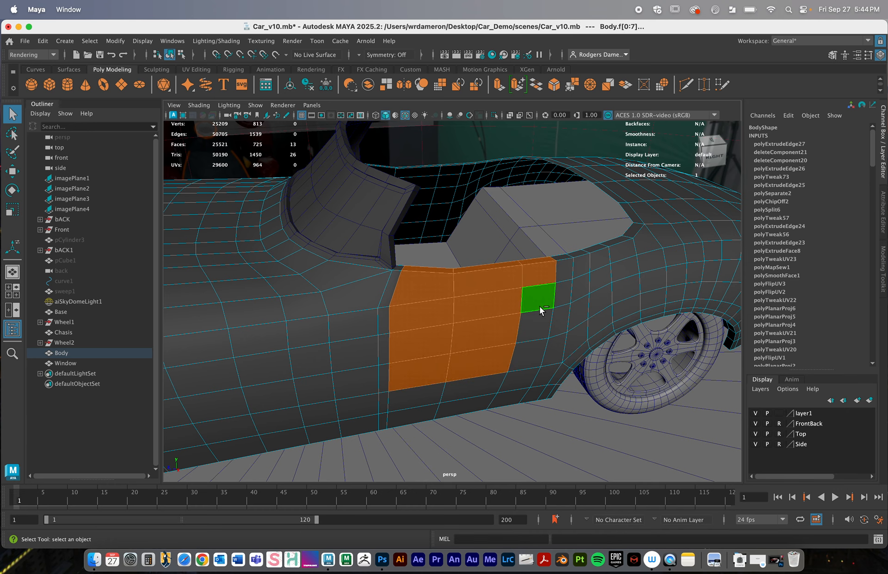
{"action": "left_click", "coordinate": [532, 350], "text": "shift"}
Step: Remove the lowest row of three faces from the door selection
{"action": "left_click_drag", "start_coordinate": [550, 355], "coordinate": [534, 340], "text": "alt"}
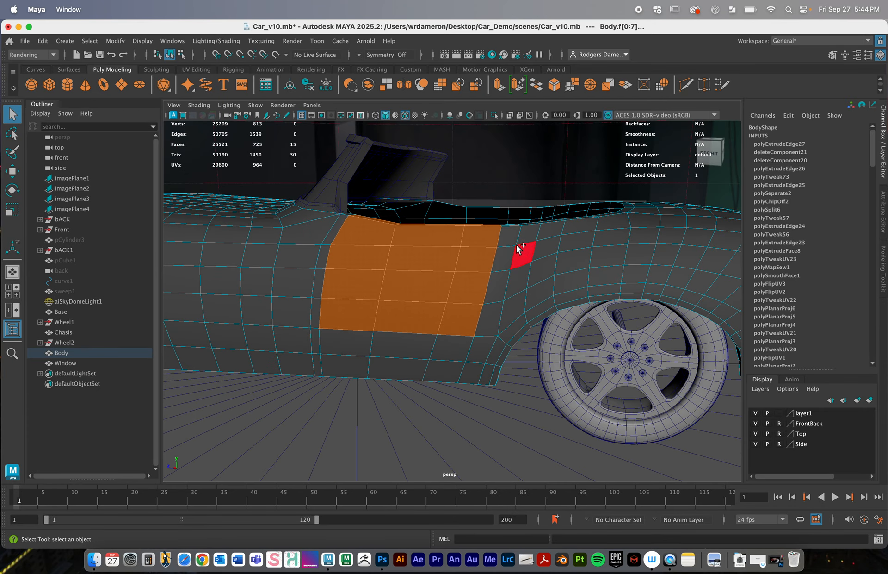
{"action": "left_click_drag", "start_coordinate": [485, 262], "coordinate": [498, 362], "text": "alt"}
{"action": "left_click", "coordinate": [398, 318], "text": "shift"}
{"action": "left_click", "coordinate": [460, 317], "text": "shift"}
{"action": "left_click", "coordinate": [511, 315], "text": "shift"}
{"action": "right_click_drag", "start_coordinate": [462, 340], "coordinate": [544, 313], "text": "alt"}
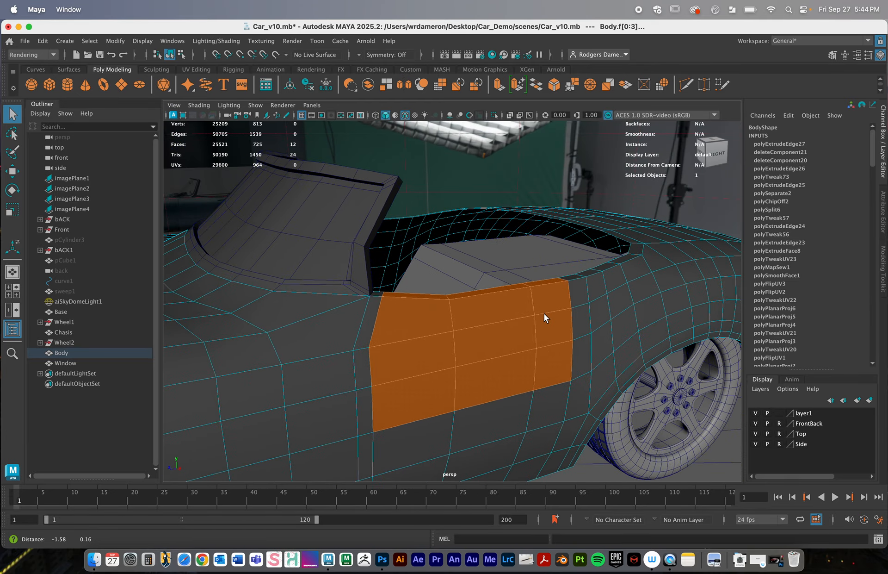
Step: Extract the selected faces from the body as a separate mesh and rename that piece Door
{"action": "middle_click_drag", "start_coordinate": [544, 312], "coordinate": [565, 297], "text": "alt"}
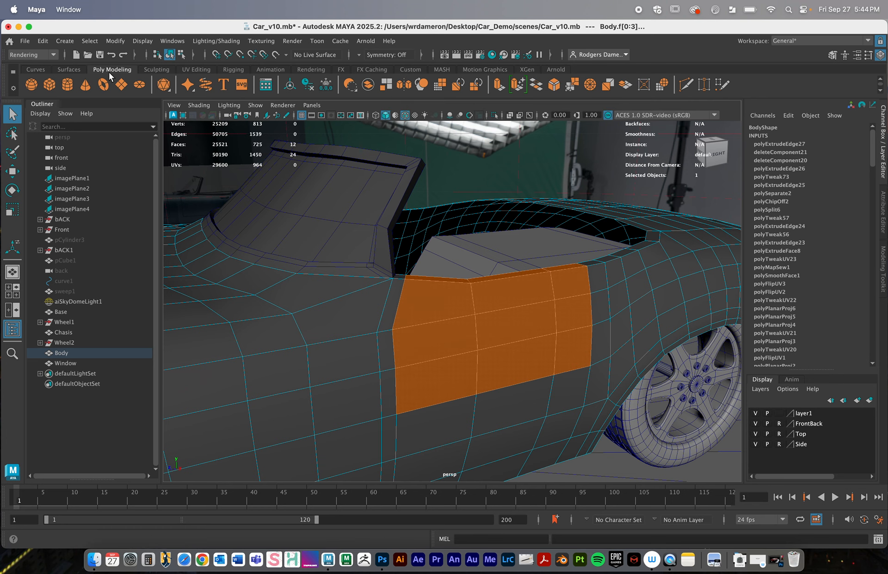
{"action": "left_click", "coordinate": [387, 85]}
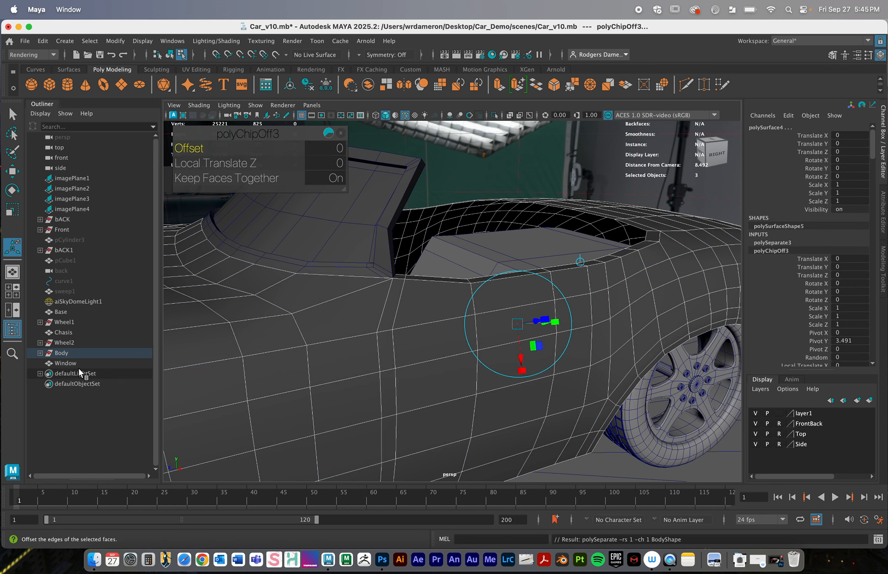
{"action": "left_click", "coordinate": [41, 353]}
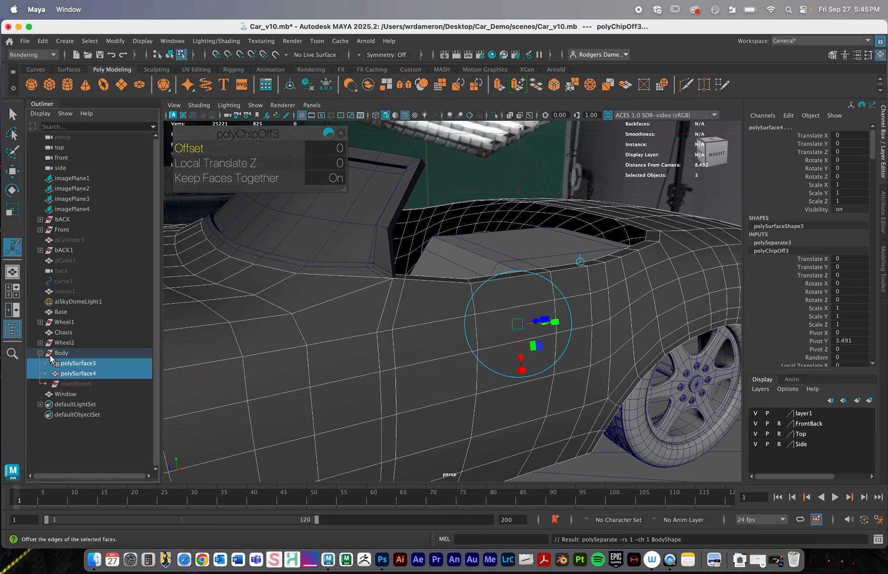
{"action": "left_click", "coordinate": [77, 363]}
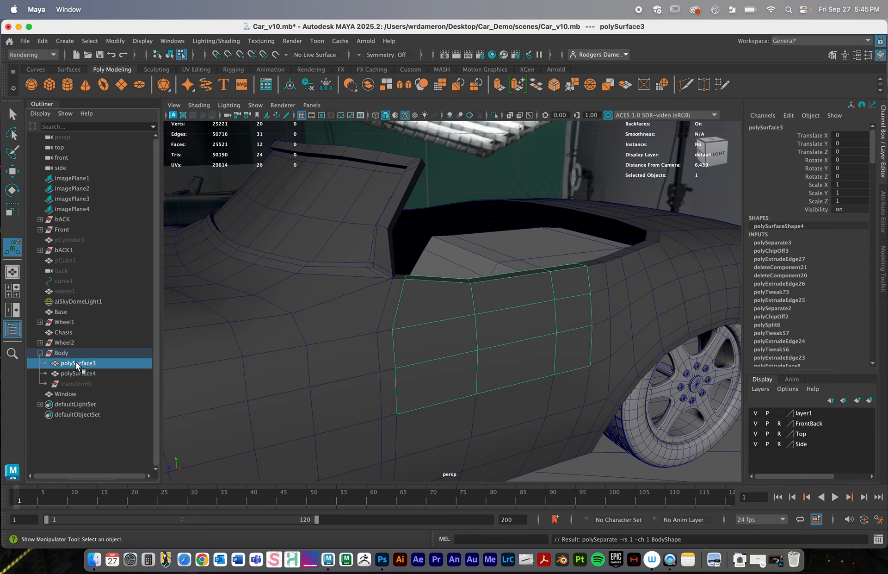
{"action": "double_click", "coordinate": [77, 364]}
{"action": "type", "text": "Door"}
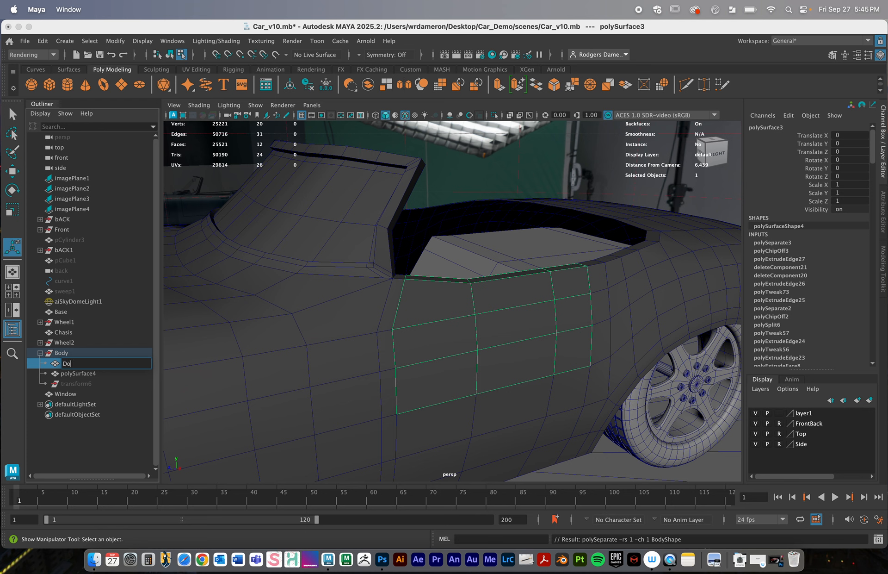
{"action": "key", "text": "Return"}
Step: Rename the remaining body mesh inside the Body group as Body2
{"action": "left_click", "coordinate": [78, 373]}
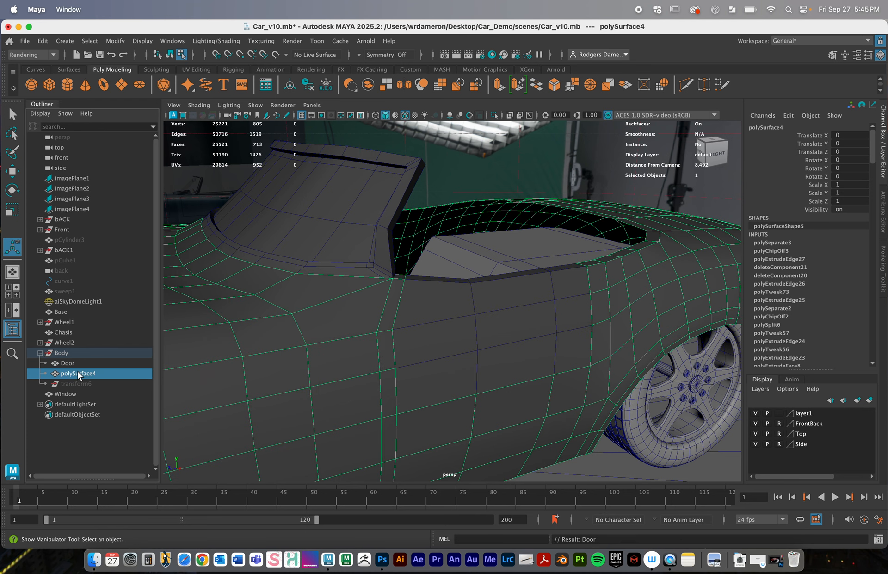
{"action": "double_click", "coordinate": [79, 374]}
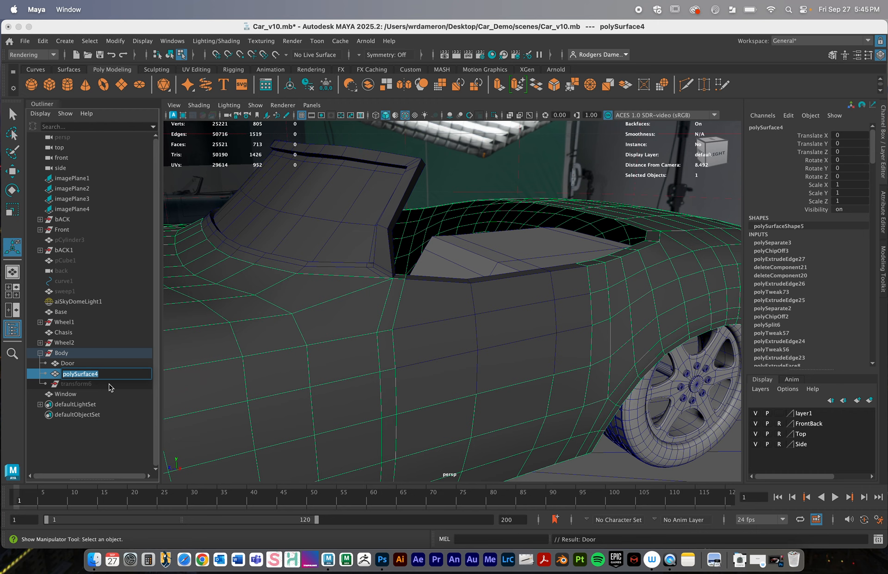
{"action": "type", "text": "Body2"}
{"action": "key", "text": "Return"}
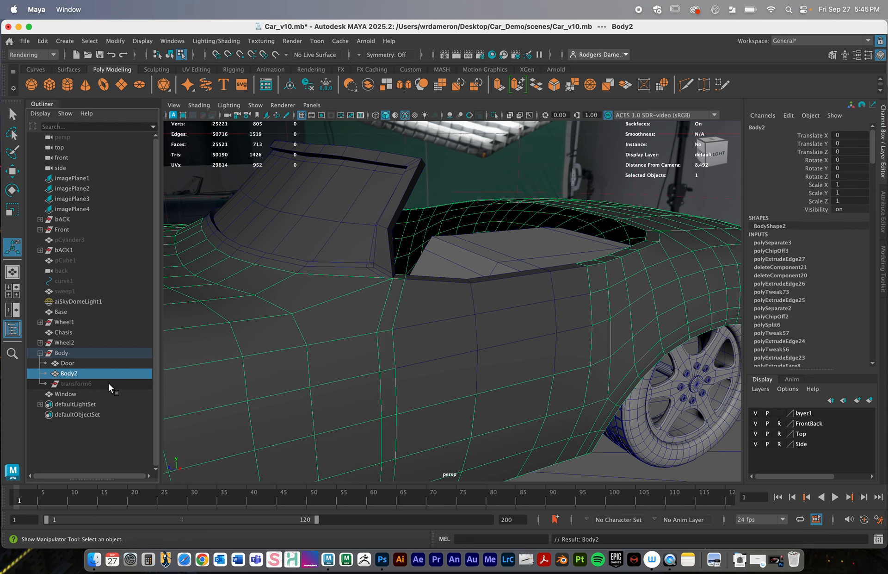
Step: Select the Door and Body2 meshes together in object mode
{"action": "right_click_drag", "start_coordinate": [417, 329], "coordinate": [429, 343]}
{"action": "left_click_drag", "start_coordinate": [430, 343], "coordinate": [365, 344], "text": "alt"}
{"action": "key", "text": "q"}
{"action": "right_click_drag", "start_coordinate": [422, 331], "coordinate": [474, 222]}
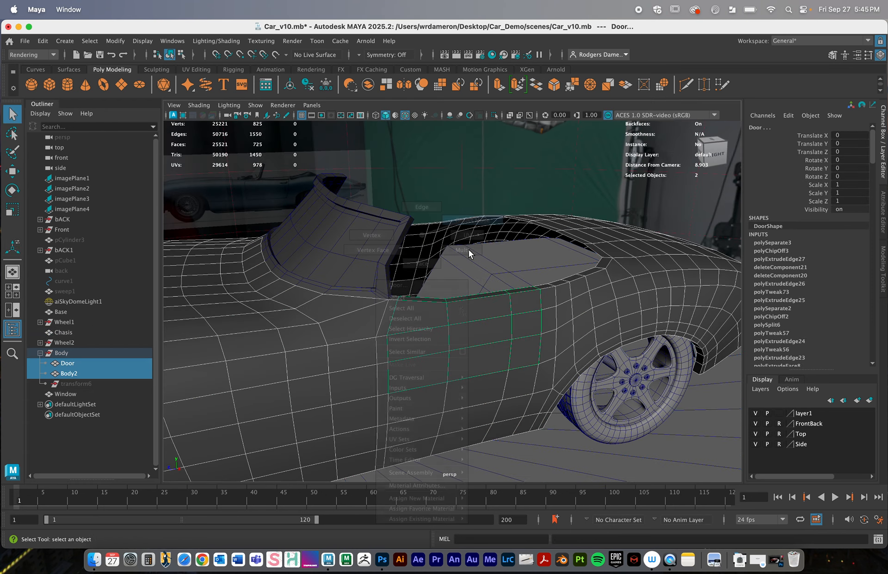
{"action": "left_click_drag", "start_coordinate": [462, 326], "coordinate": [428, 315], "text": "alt"}
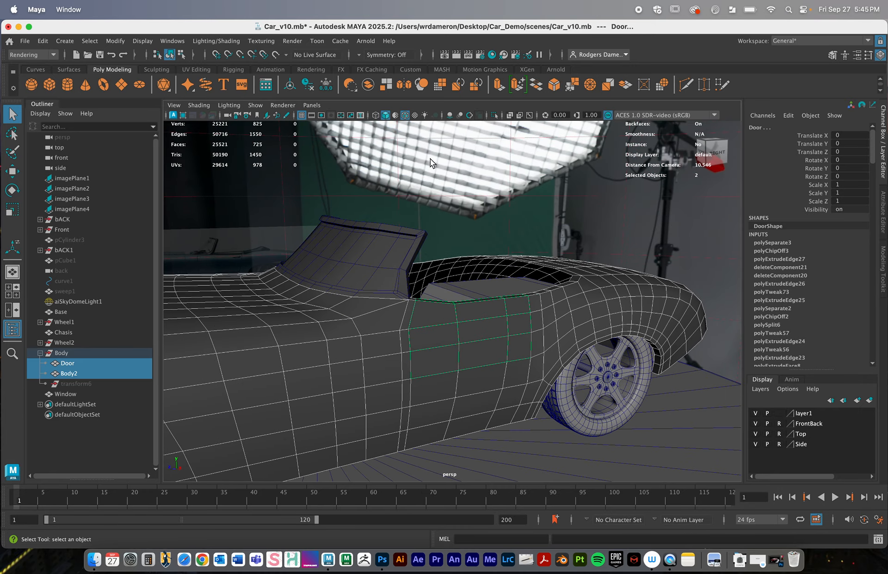
Step: Render the perspective view with Arnold and place the render window beside the modelling view
{"action": "left_click", "coordinate": [370, 40]}
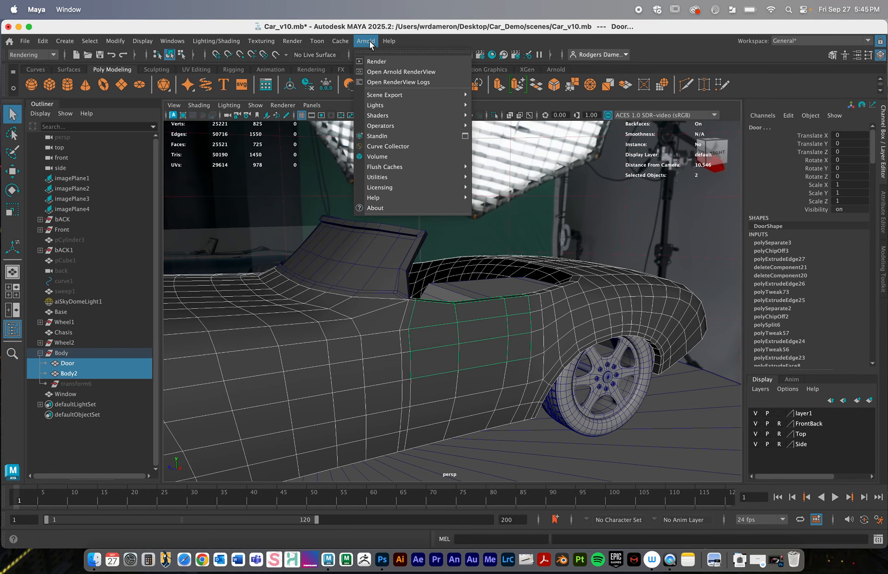
{"action": "left_click", "coordinate": [380, 62]}
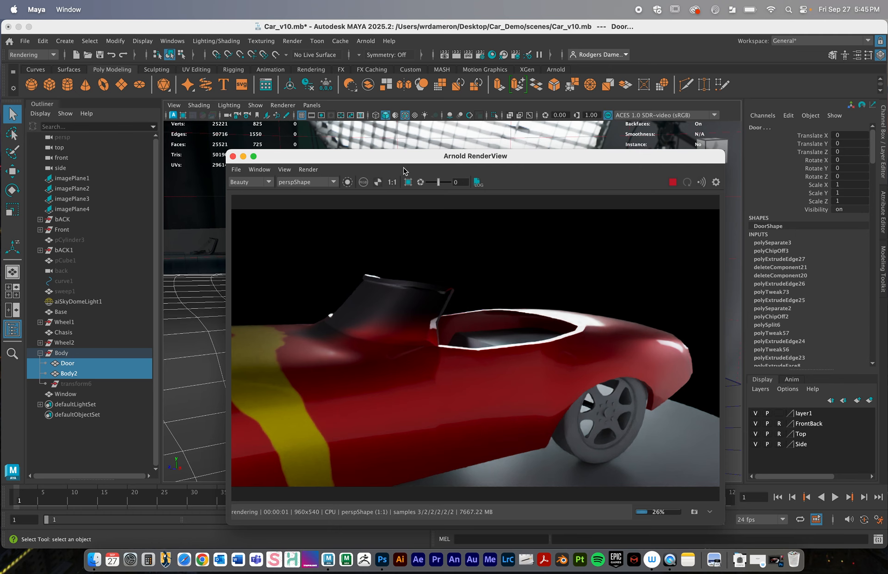
{"action": "left_click_drag", "start_coordinate": [392, 163], "coordinate": [606, 148]}
{"action": "scroll", "coordinate": [361, 264], "scroll_direction": "up", "scroll_amount": 5}
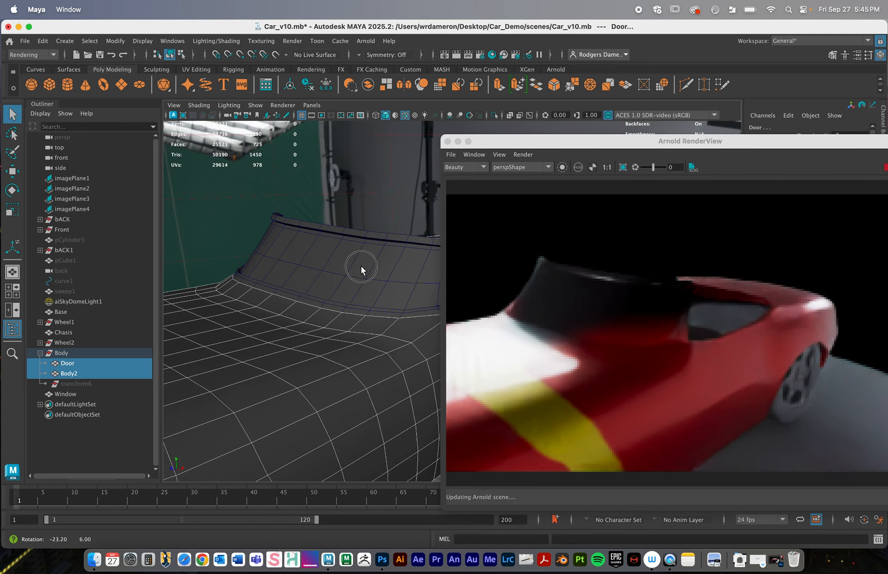
Step: Examine the rendered door area from several angles and close the Arnold RenderView
{"action": "middle_click_drag", "start_coordinate": [361, 272], "coordinate": [285, 207], "text": "alt"}
{"action": "right_click_drag", "start_coordinate": [285, 207], "coordinate": [320, 225], "text": "alt"}
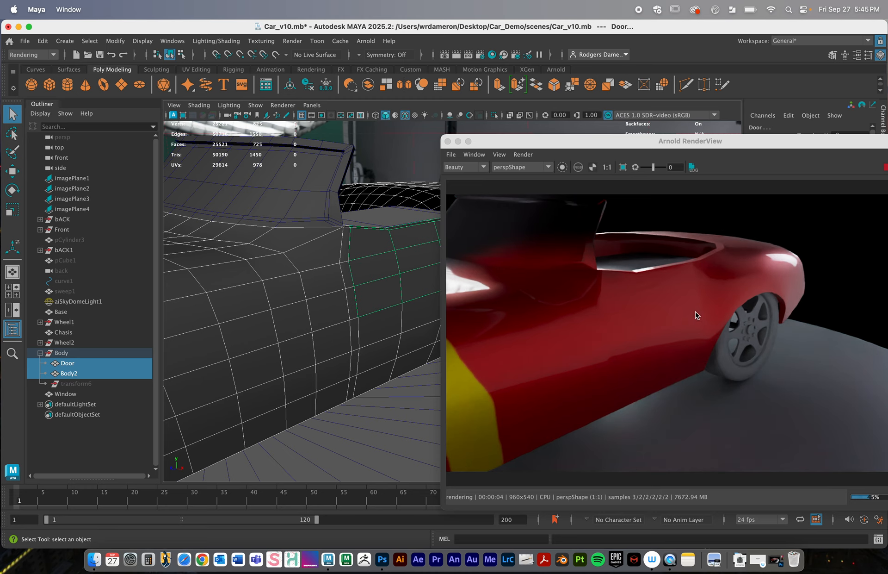
{"action": "mouse_move", "coordinate": [377, 305]}
{"action": "left_mouse_down", "text": "alt"}
{"action": "mouse_move", "coordinate": [363, 309]}
{"action": "mouse_move", "coordinate": [375, 313]}
{"action": "left_mouse_up", "text": "alt"}
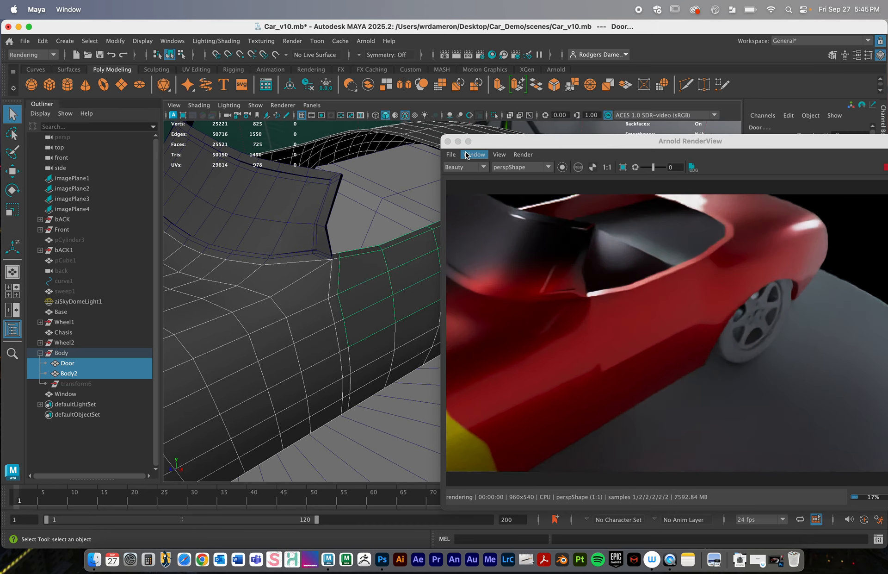
{"action": "left_click_drag", "start_coordinate": [340, 280], "coordinate": [331, 297], "text": "alt"}
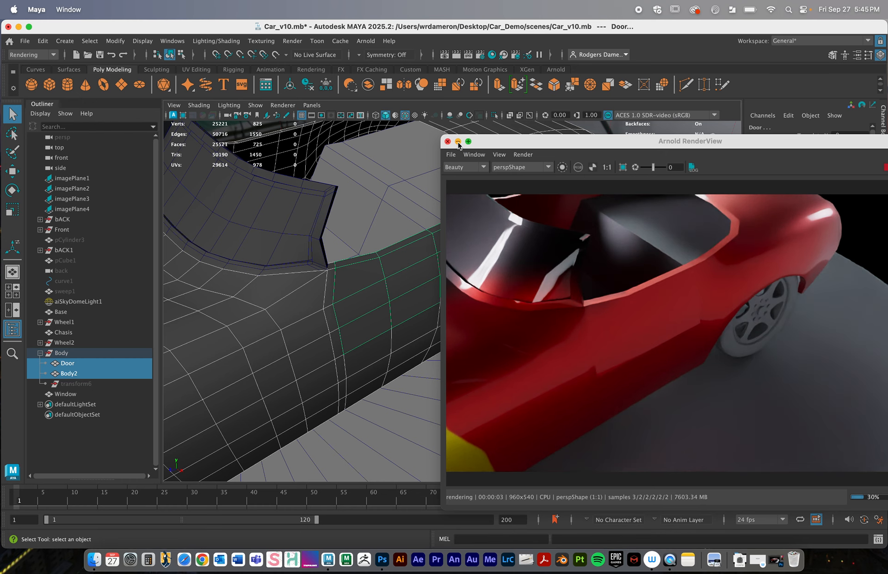
{"action": "left_click_drag", "start_coordinate": [511, 144], "coordinate": [851, 441]}
{"action": "left_click_drag", "start_coordinate": [397, 270], "coordinate": [301, 266], "text": "alt"}
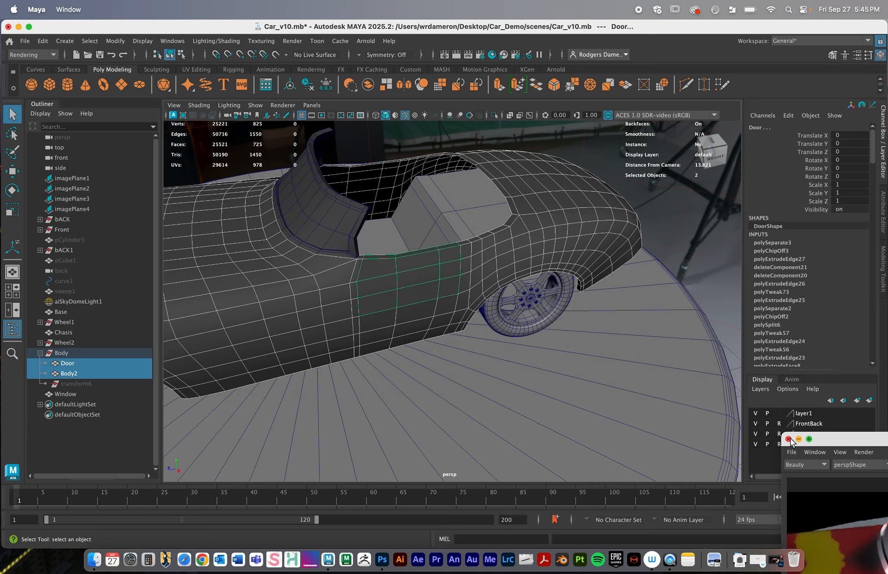
{"action": "left_click", "coordinate": [789, 438]}
Step: Inspect the door's position on the body from above and from the side with the Move tool active
{"action": "left_click_drag", "start_coordinate": [390, 297], "coordinate": [419, 285], "text": "alt"}
{"action": "key", "text": "w"}
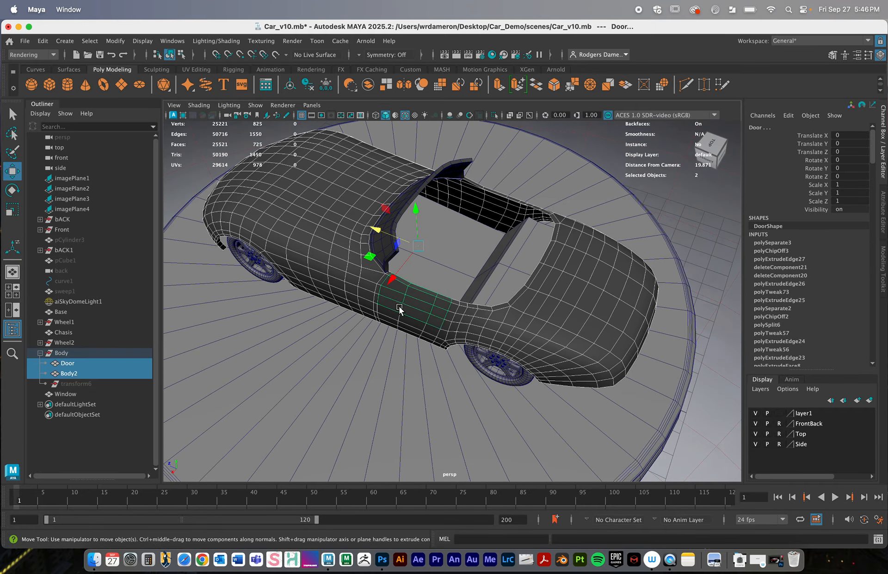
{"action": "left_click_drag", "start_coordinate": [413, 308], "coordinate": [436, 294], "text": "alt"}
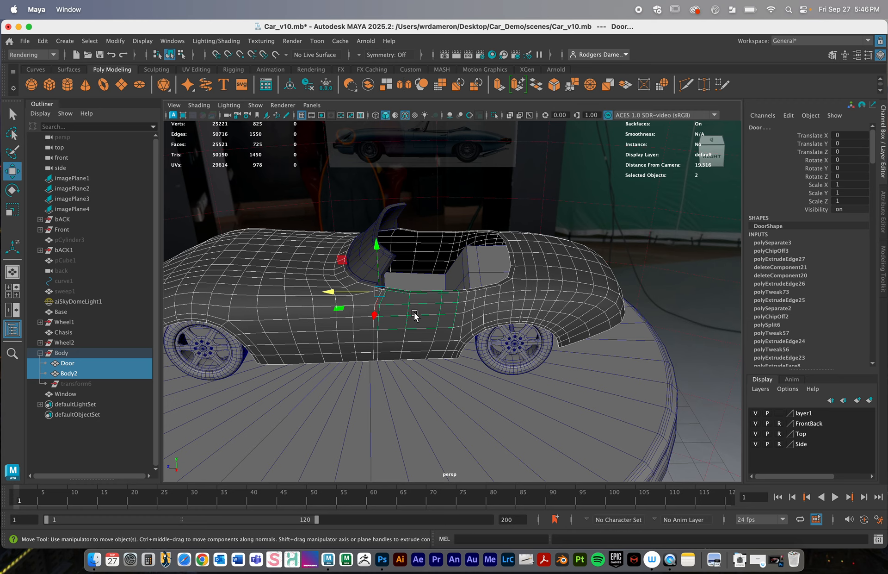
{"action": "right_click_drag", "start_coordinate": [418, 313], "coordinate": [446, 305], "text": "alt"}
{"action": "right_click_drag", "start_coordinate": [393, 311], "coordinate": [423, 315], "text": "alt"}
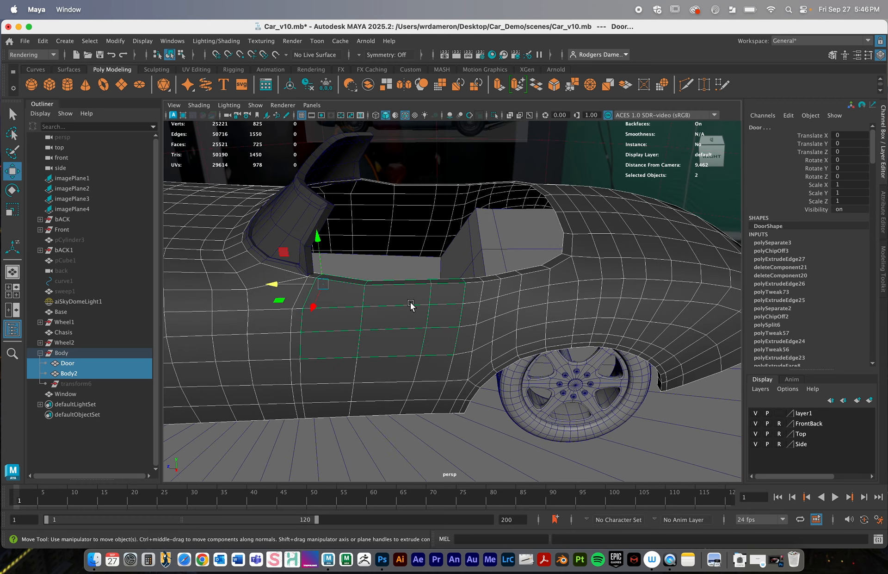
Step: Try scaling Door and Body2 uniformly together and undo the scaling
{"action": "key", "text": "e"}
{"action": "key", "text": "r"}
{"action": "left_click_drag", "start_coordinate": [404, 299], "coordinate": [374, 309], "text": "alt"}
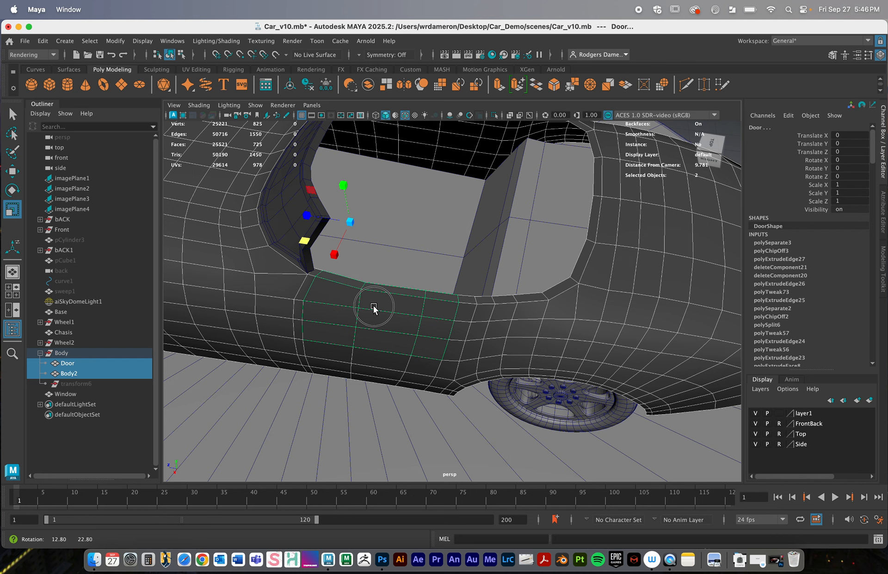
{"action": "left_click_drag", "start_coordinate": [352, 222], "coordinate": [294, 250]}
{"action": "key", "text": "ctrl+z"}
Step: Select only the Door and check its pivot position from the rear of the car with the Move tool
{"action": "left_click", "coordinate": [375, 304]}
{"action": "left_click", "coordinate": [374, 305]}
{"action": "left_click_drag", "start_coordinate": [417, 302], "coordinate": [376, 297], "text": "alt"}
{"action": "key", "text": "z"}
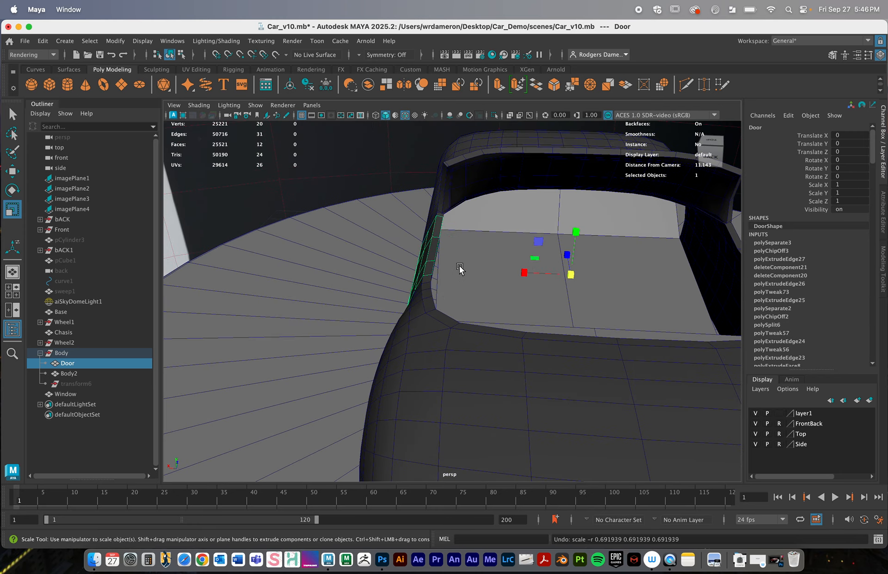
{"action": "mouse_move", "coordinate": [441, 280]}
{"action": "left_mouse_down", "text": "alt"}
{"action": "mouse_move", "coordinate": [462, 280]}
{"action": "mouse_move", "coordinate": [453, 282]}
{"action": "left_mouse_up", "text": "alt"}
{"action": "key", "text": "w"}
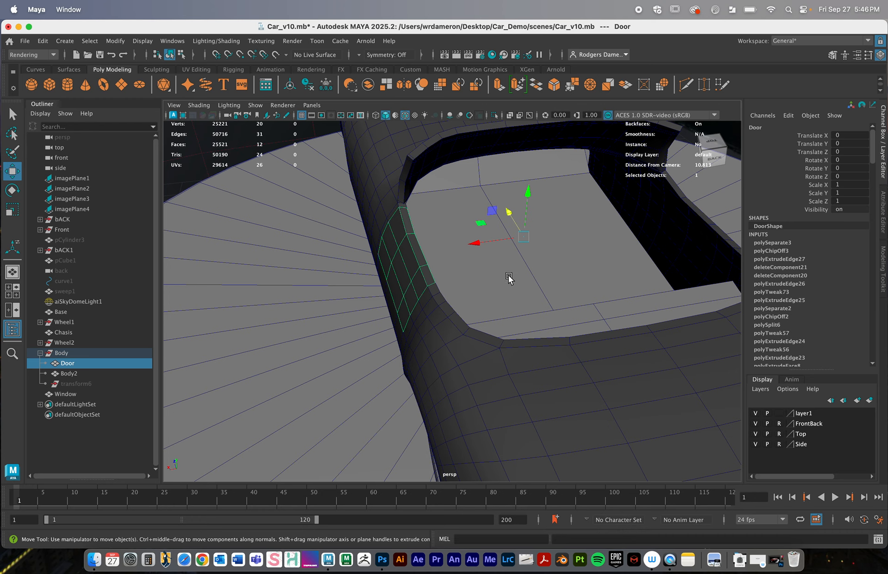
Step: Move only the Door's pivot from the car's interior onto the door panel, aligning its width and height position in the front view
{"action": "key", "text": "d"}
{"action": "left_click_drag", "start_coordinate": [468, 247], "coordinate": [338, 264]}
{"action": "key", "text": "space"}
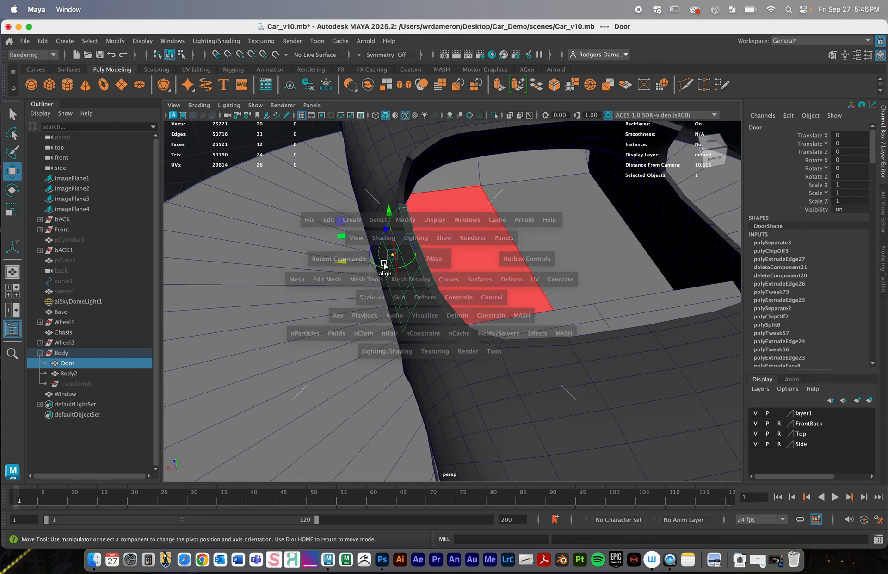
{"action": "key", "text": "space"}
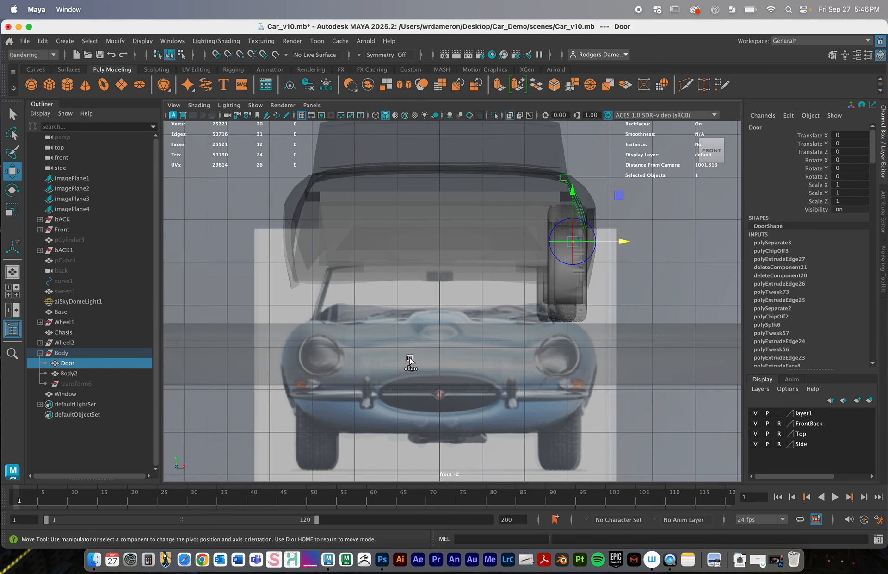
{"action": "scroll", "coordinate": [411, 359], "scroll_direction": "up", "scroll_amount": 10}
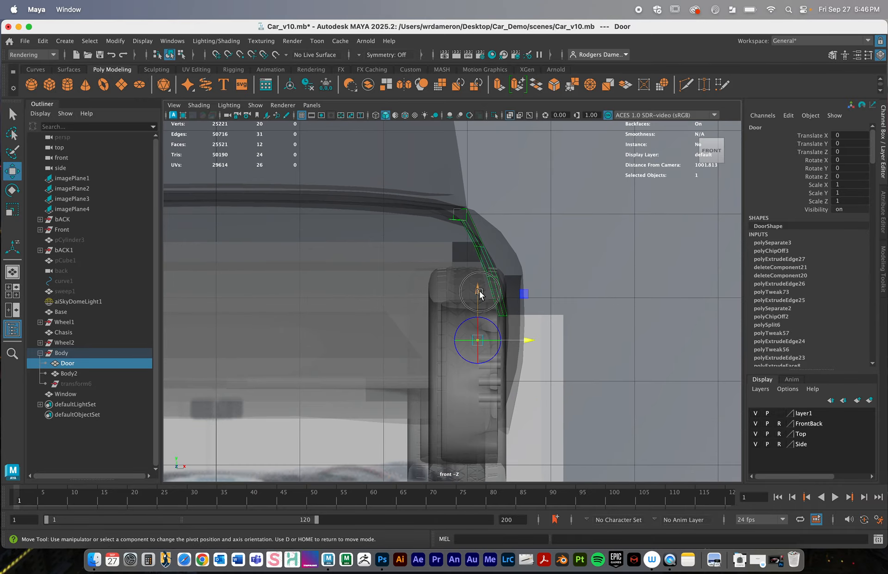
{"action": "left_click_drag", "start_coordinate": [479, 293], "coordinate": [485, 211]}
{"action": "left_click_drag", "start_coordinate": [529, 257], "coordinate": [536, 260]}
Step: Centre the Door's pivot along the door's length in the side view and finish pivot editing back in perspective
{"action": "key", "text": "space"}
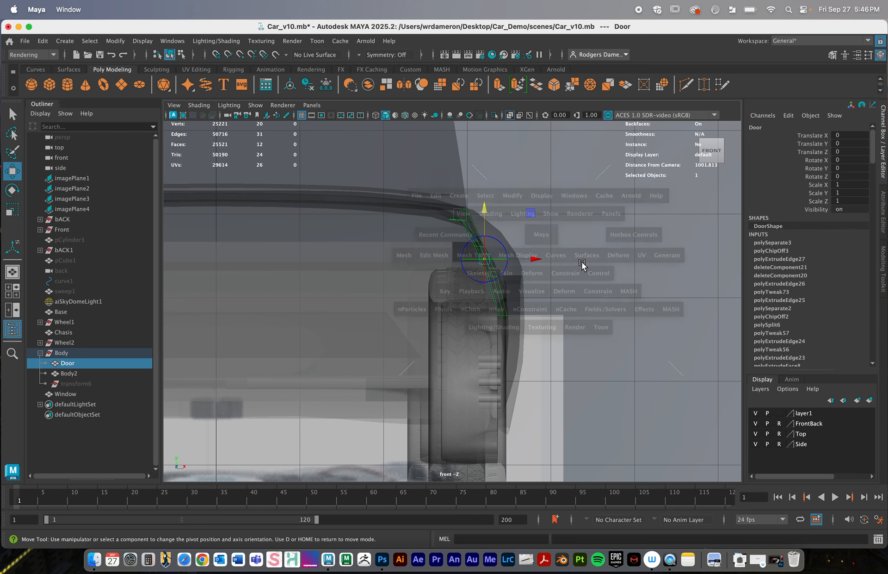
{"action": "key", "text": "space"}
{"action": "left_click_drag", "start_coordinate": [281, 269], "coordinate": [375, 280]}
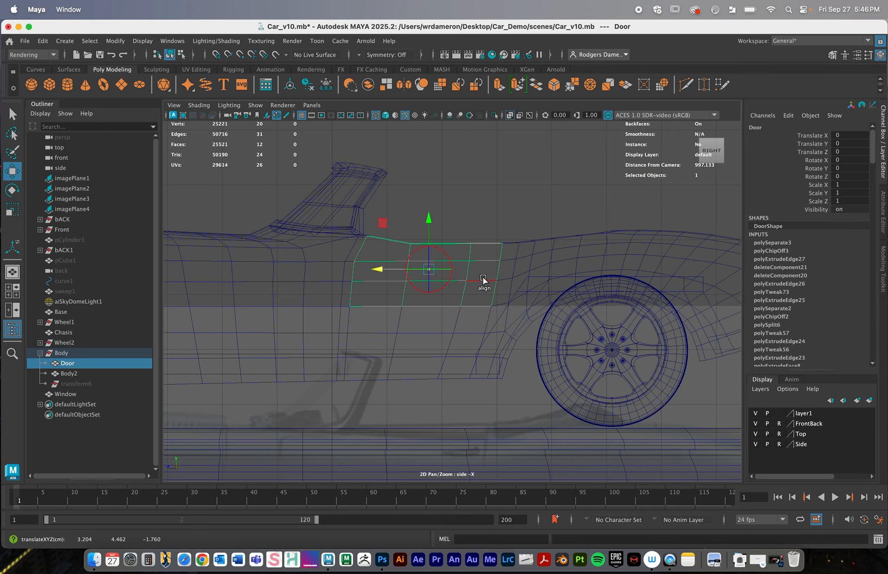
{"action": "key", "text": "space"}
{"action": "key", "text": "space"}
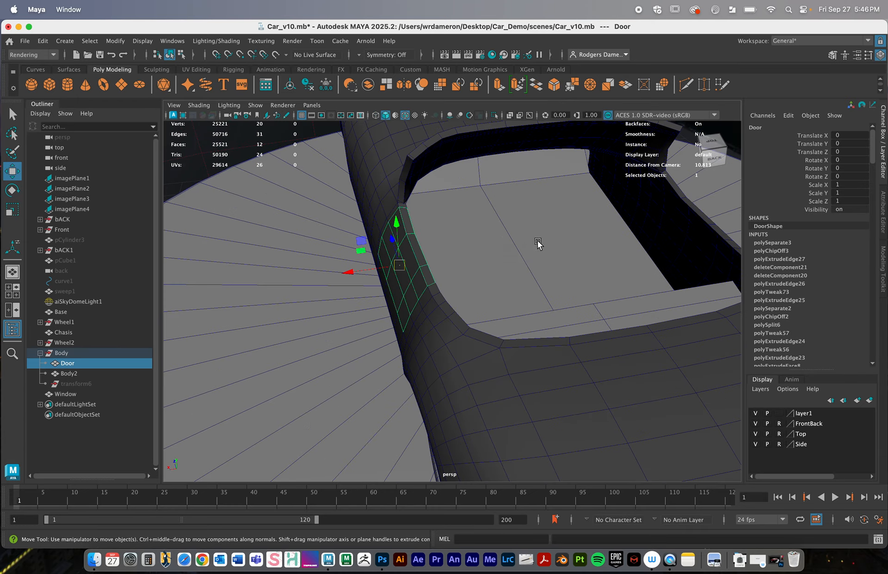
Step: Scale the Door uniformly to 0.994 about its new pivot and start an Arnold render of the door gap
{"action": "left_click_drag", "start_coordinate": [538, 245], "coordinate": [456, 317], "text": "alt"}
{"action": "key", "text": "e"}
{"action": "key", "text": "r"}
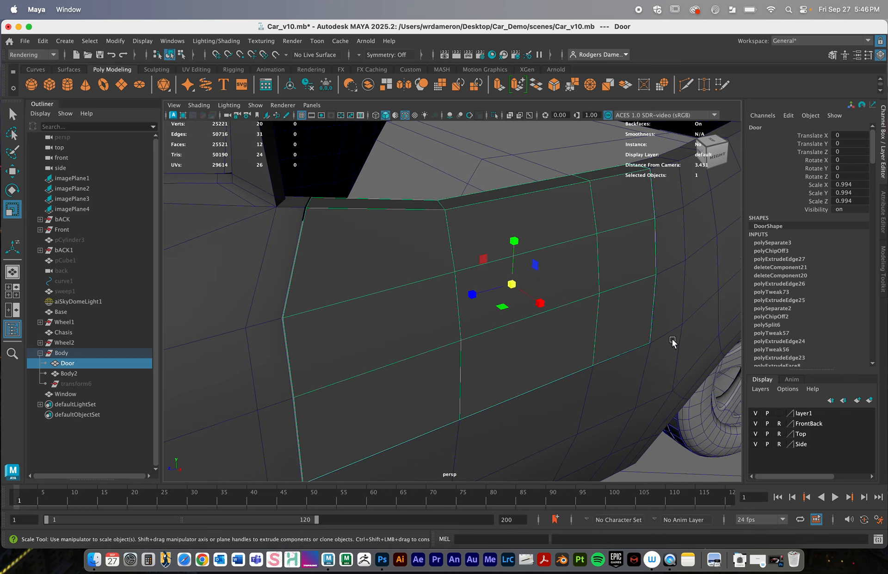
{"action": "left_click", "coordinate": [366, 40]}
{"action": "left_click", "coordinate": [372, 60]}
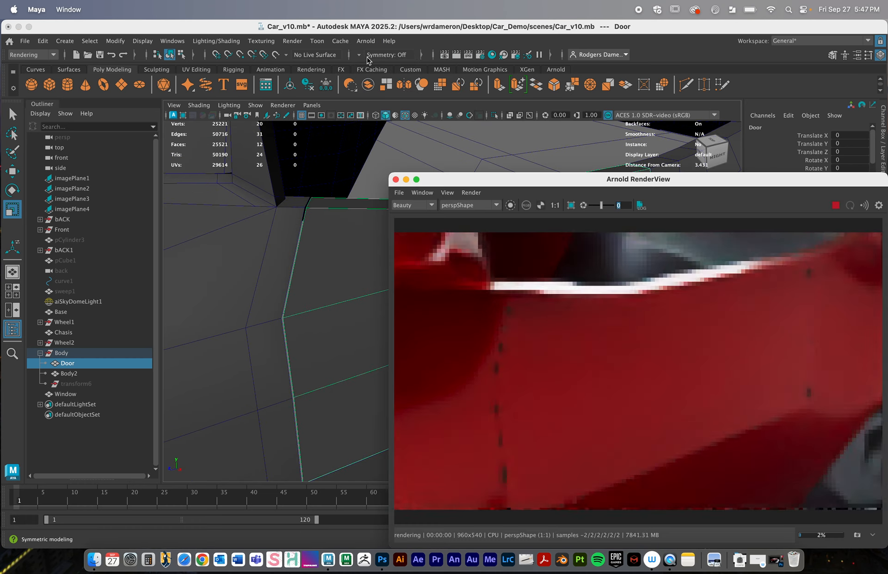